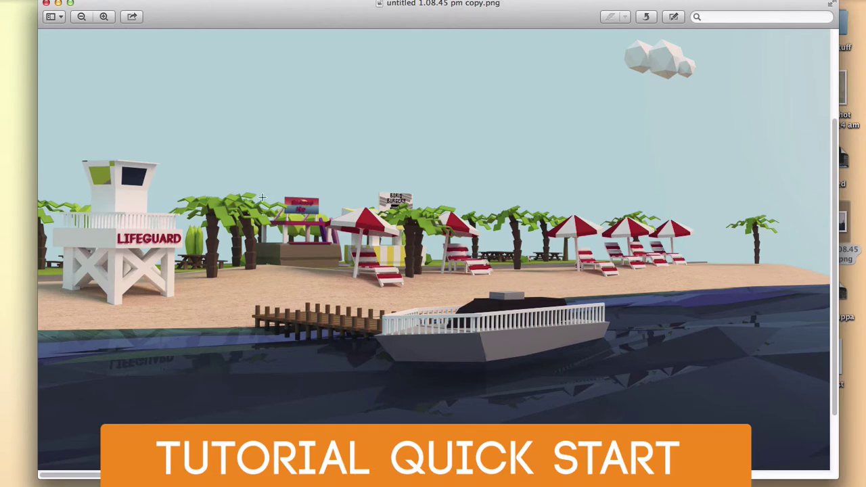
Step: Examine the low-poly beach render up close and as a whole, and minimise it to work in Blender
click(103, 16)
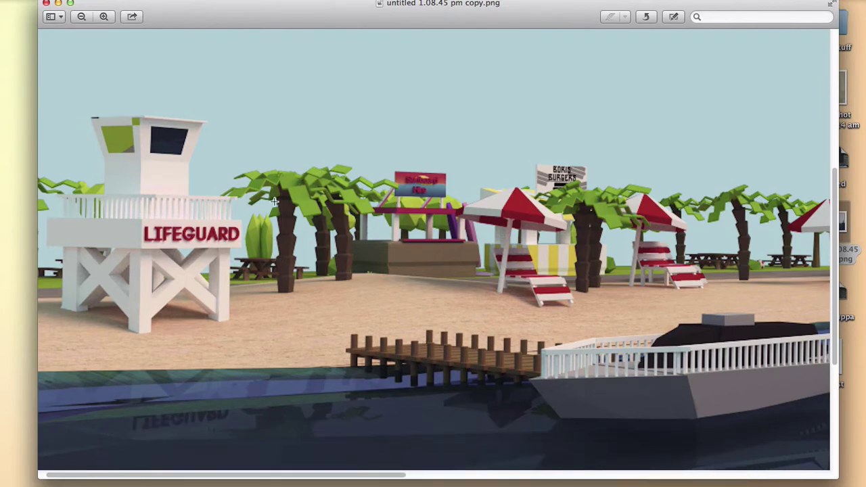
scroll(318, 188, down, 3)
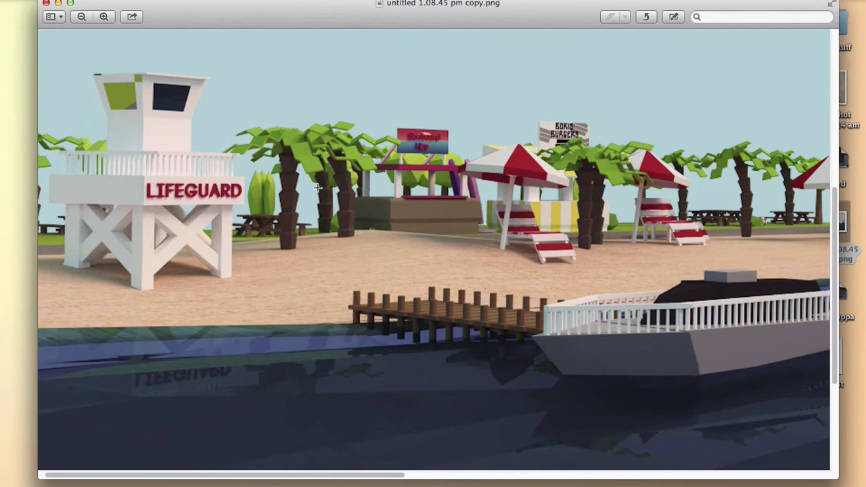
scroll(317, 187, up, 1)
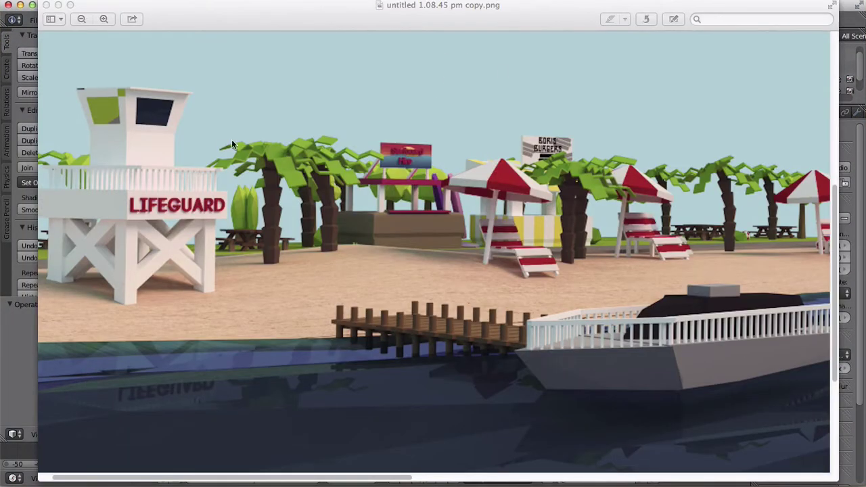
click(80, 19)
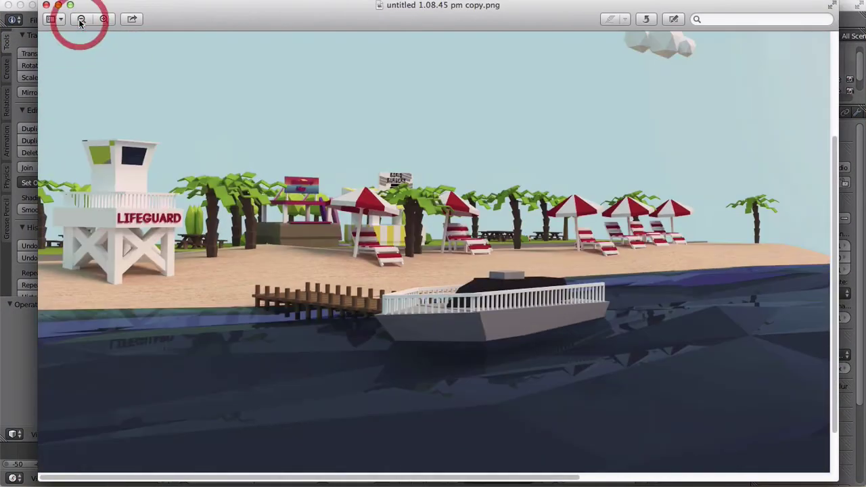
click(80, 20)
click(102, 20)
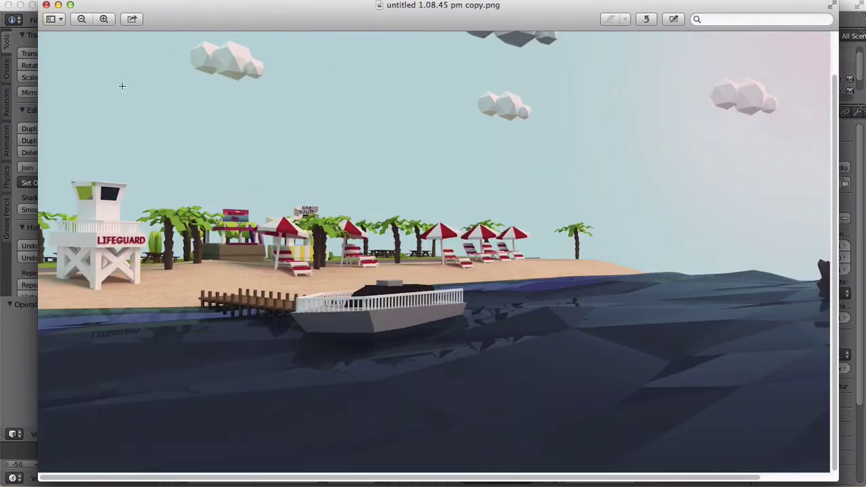
click(81, 19)
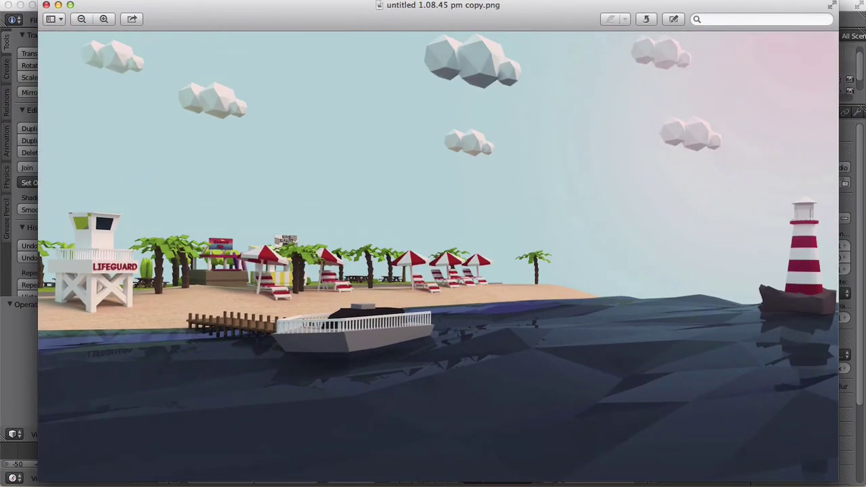
click(59, 5)
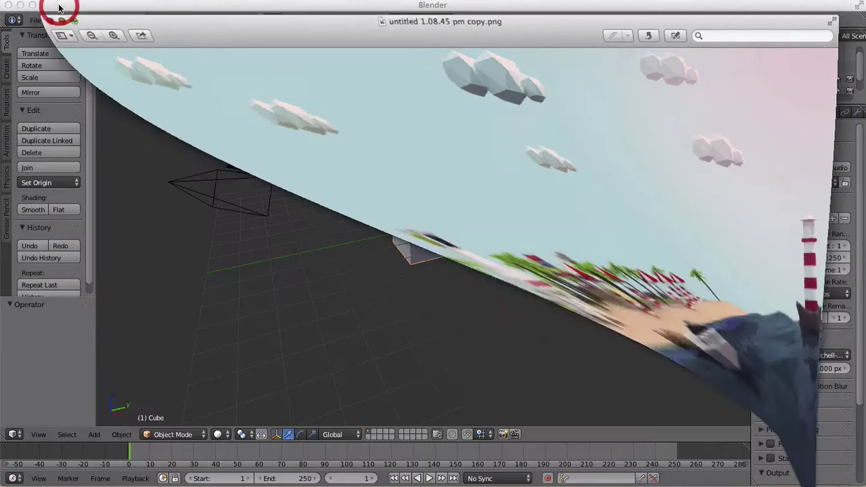
click(277, 5)
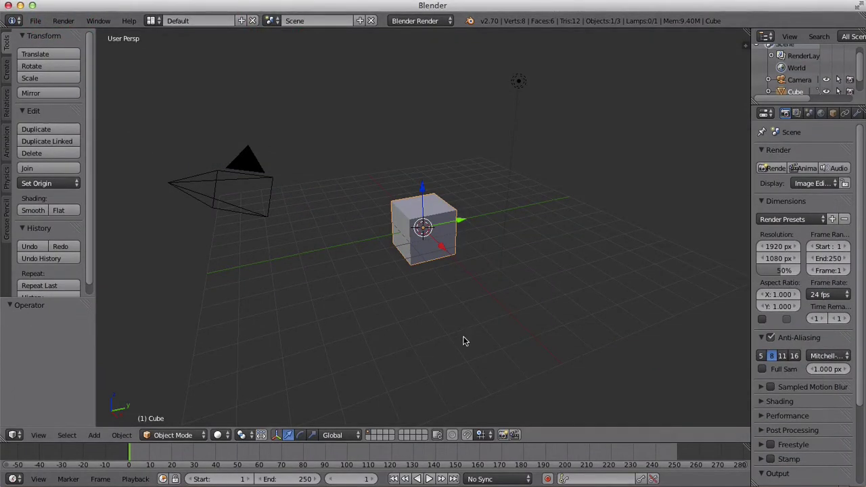
Step: Delete the default cube and the lamp, leaving the camera in the scene deselected
key(x)
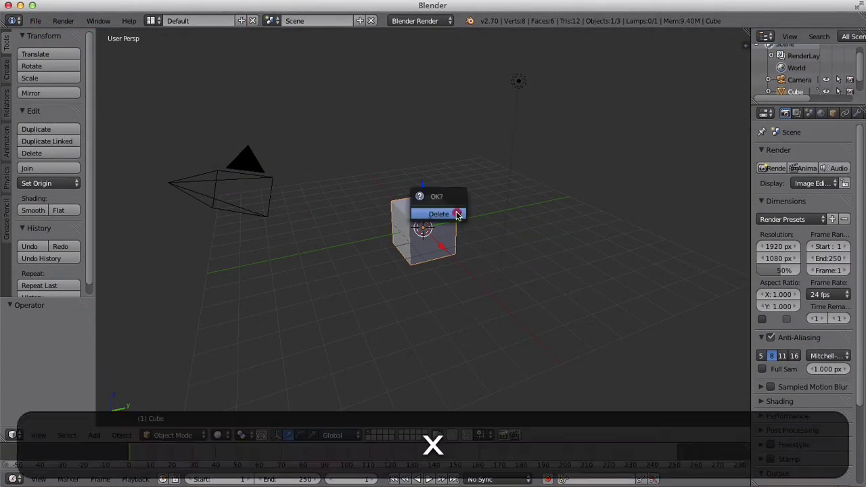
click(456, 213)
right_click(518, 79)
key(x)
click(518, 77)
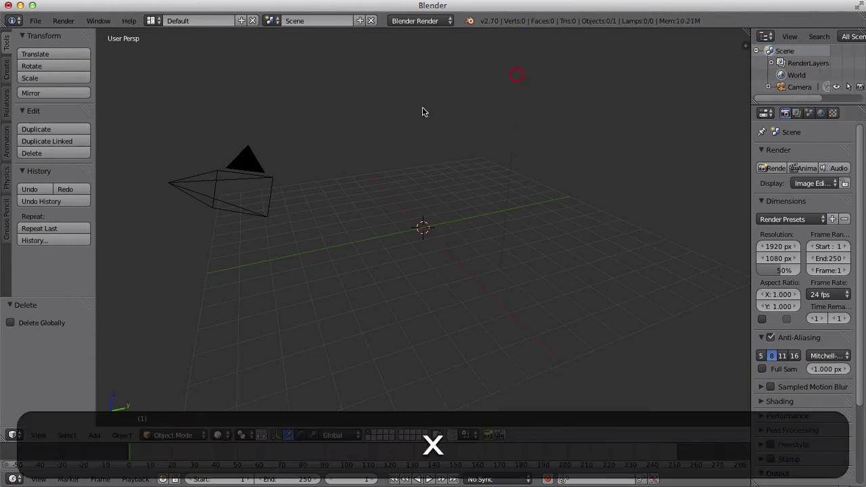
right_click(258, 180)
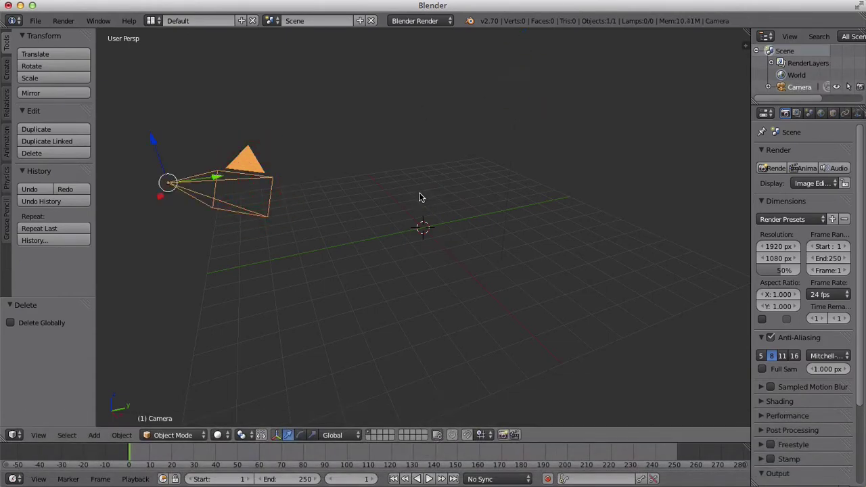
key(a)
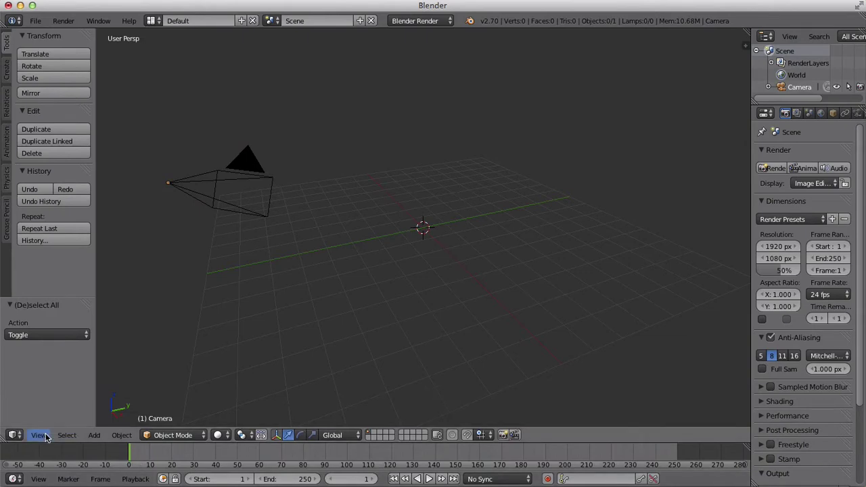
Step: Add a cylinder with 6 vertices at the scene origin, seen from the front view
click(40, 437)
click(51, 355)
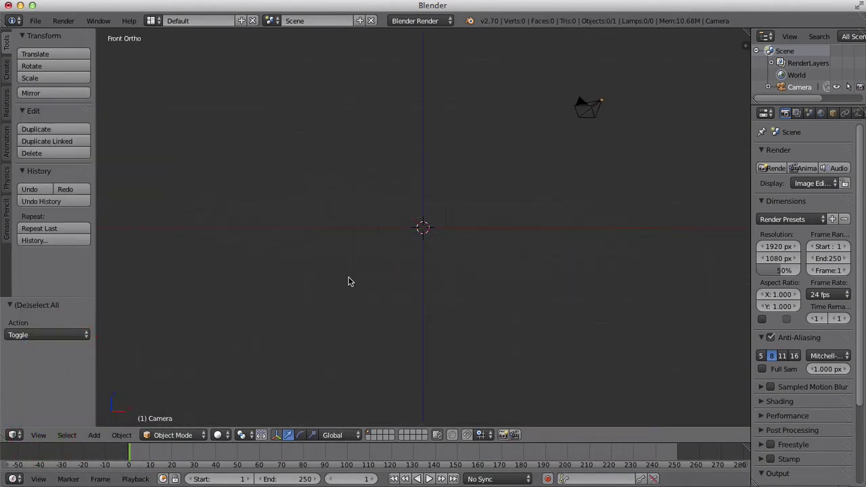
key(shift+a)
mouse_move(350, 282)
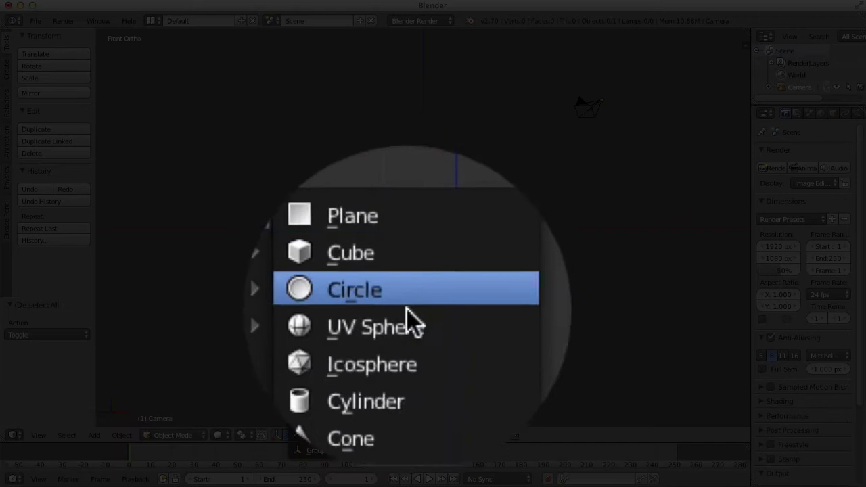
click(406, 346)
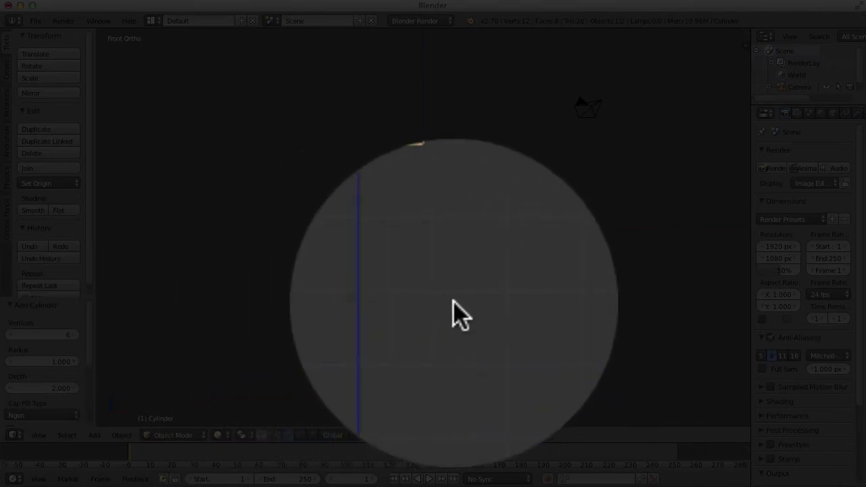
Step: Stretch the cylinder along the Z axis to about 4.4 times its height
key(s)
key(z)
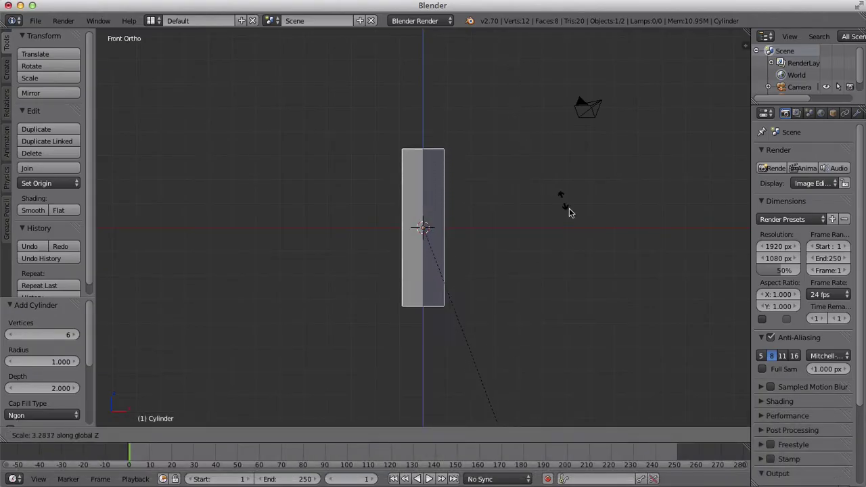
click(616, 329)
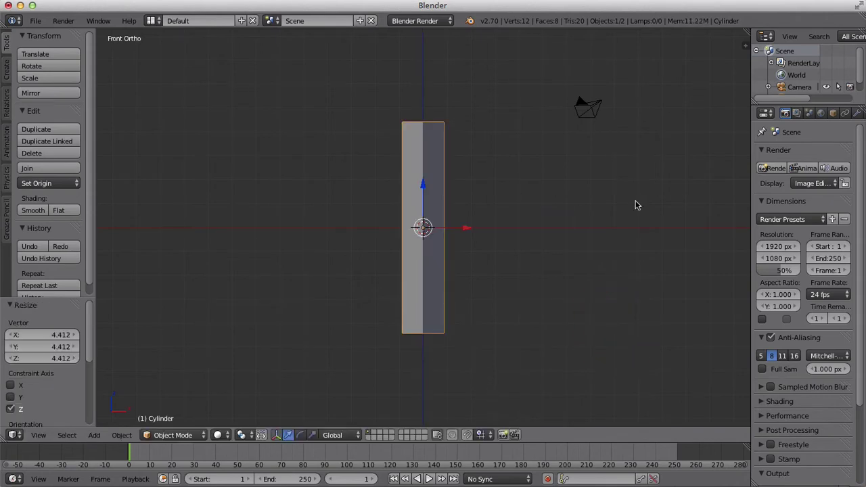
Step: Thin the cylinder by scaling it to about 0.64 along X and by a similar amount along Y
middle_drag(636, 205, 571, 278)
key(s)
key(x)
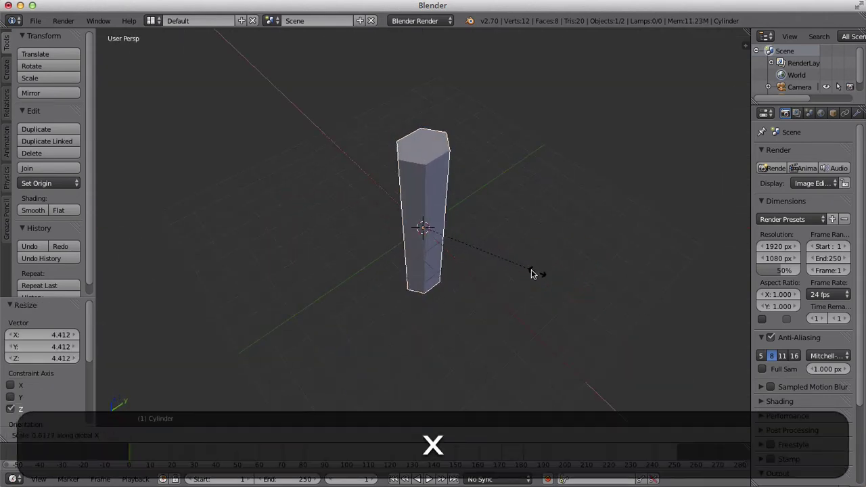
click(512, 264)
key(s)
key(y)
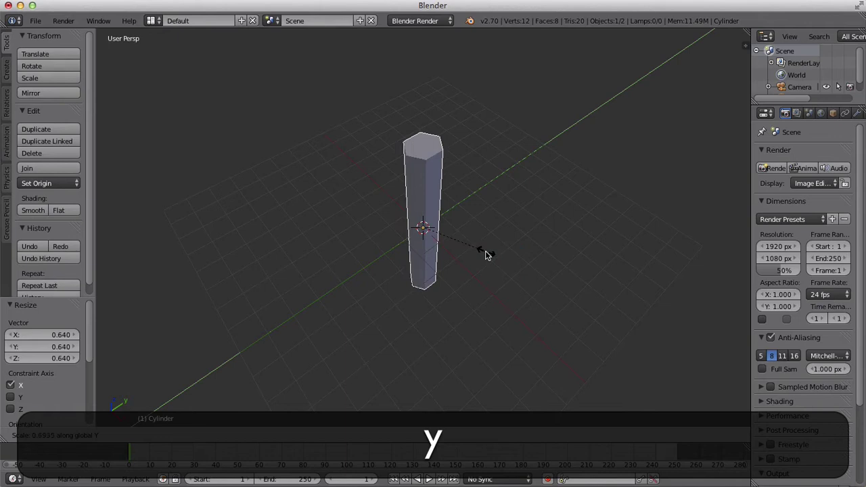
click(485, 255)
Step: Bring the cylinder into Edit Mode in the front view with wireframe display
click(39, 436)
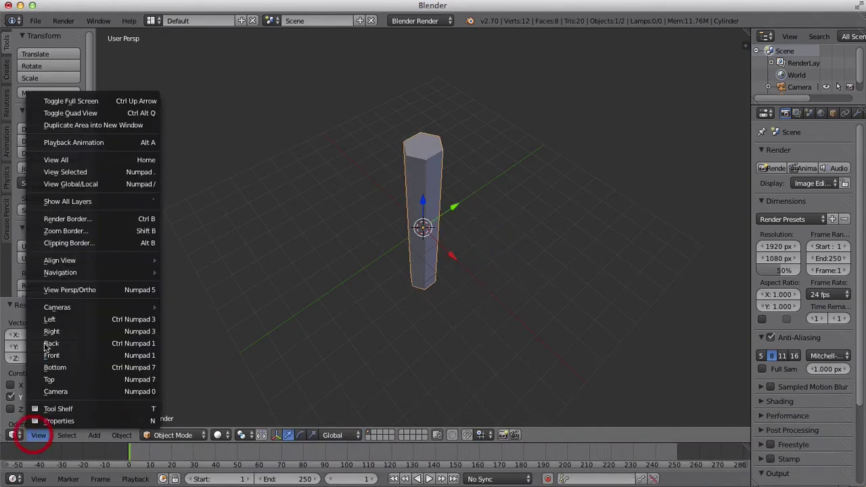
click(42, 348)
key(a)
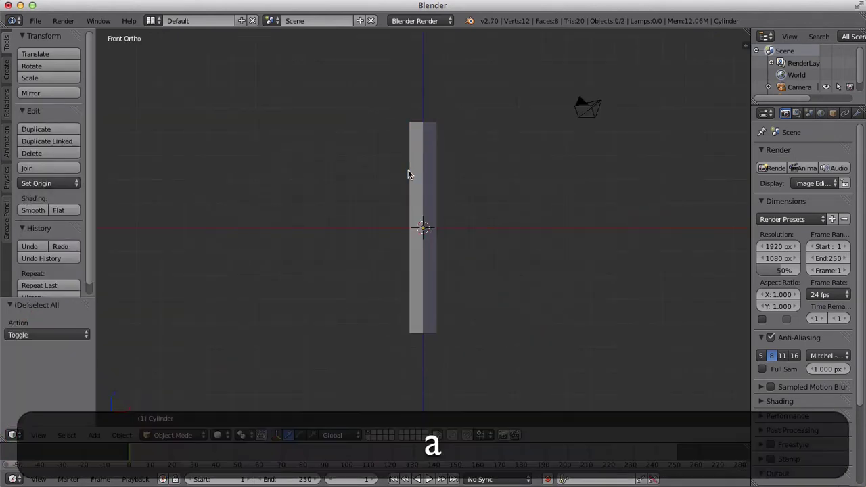
key(a)
right_click(422, 170)
key(Tab)
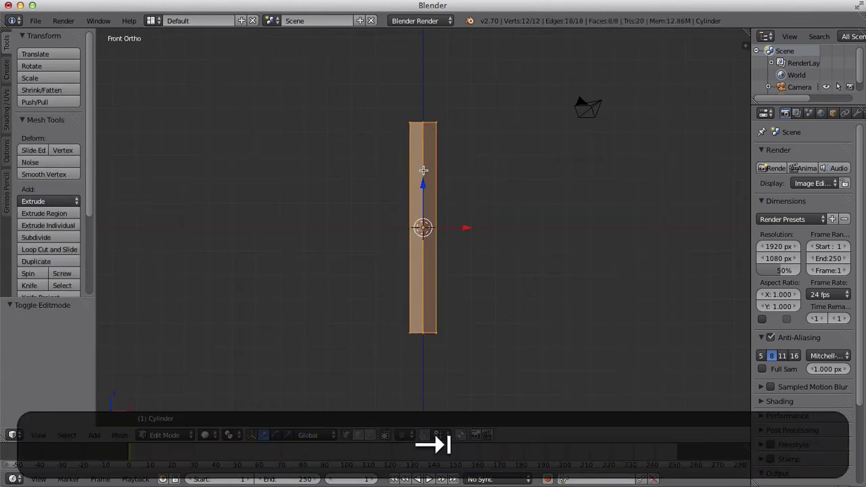
key(z)
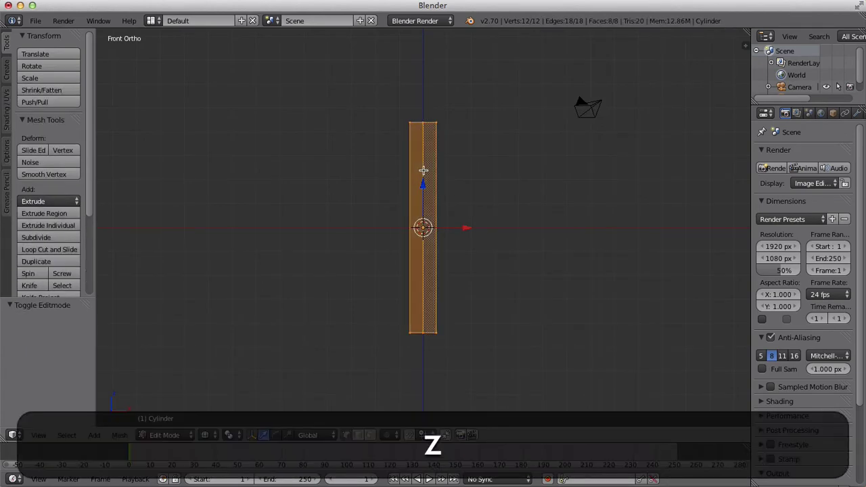
Step: Cut 5 evenly spaced horizontal edge loops through the cylinder without sliding them
key(a)
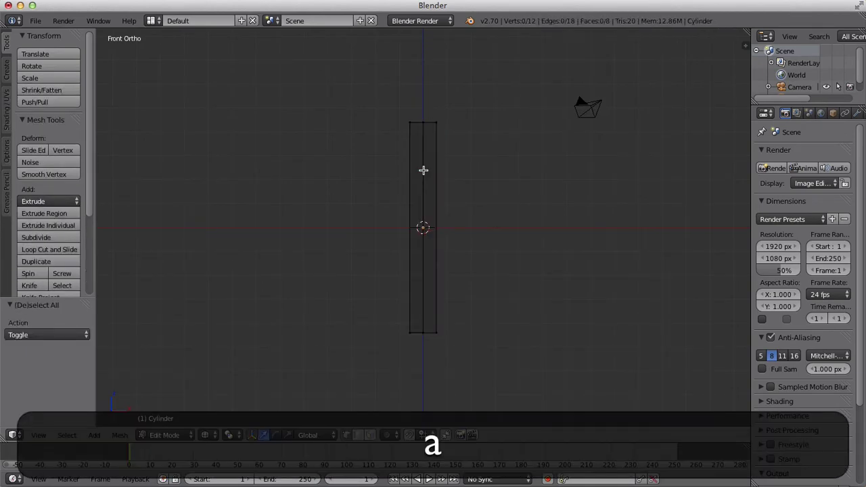
key(ctrl)
key(ctrl+r)
key(5)
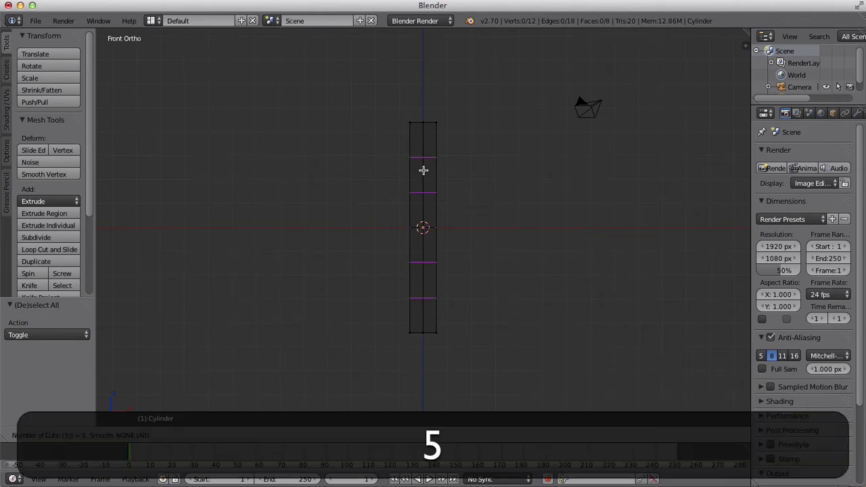
click(423, 170)
right_click(423, 169)
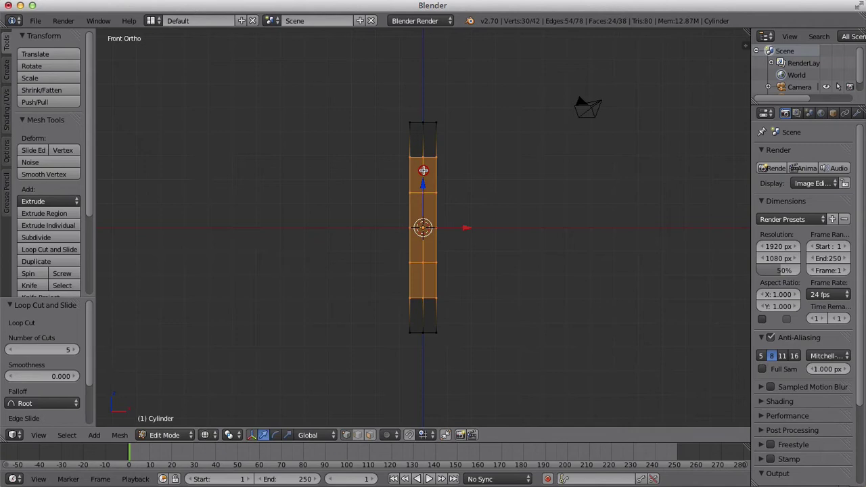
key(a)
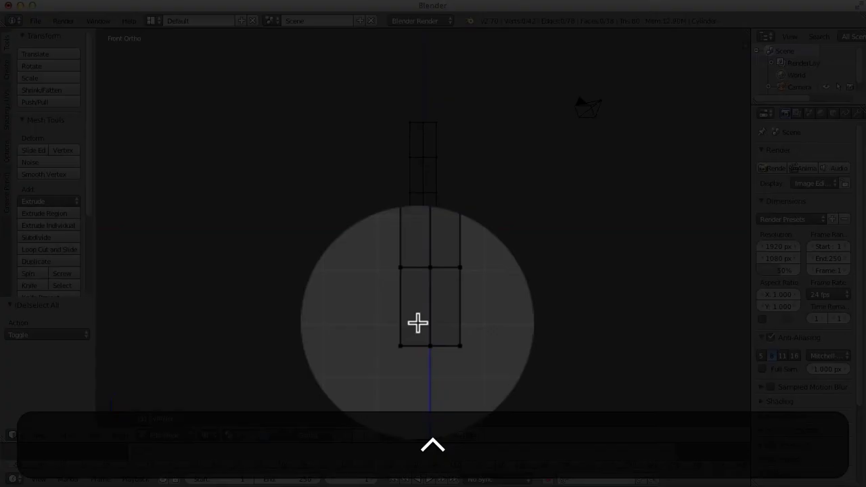
Step: Add an edge loop just below the top of the lowest trunk segment and scale it outward into a flare
key(ctrl+r)
click(418, 324)
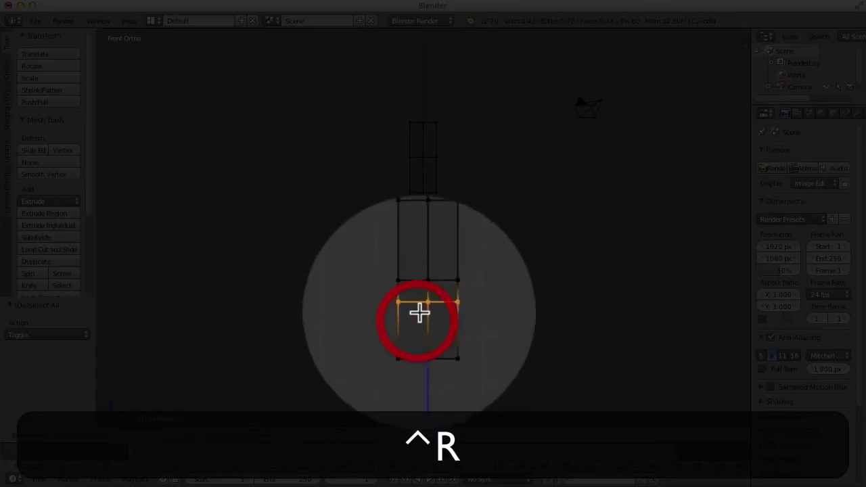
click(419, 308)
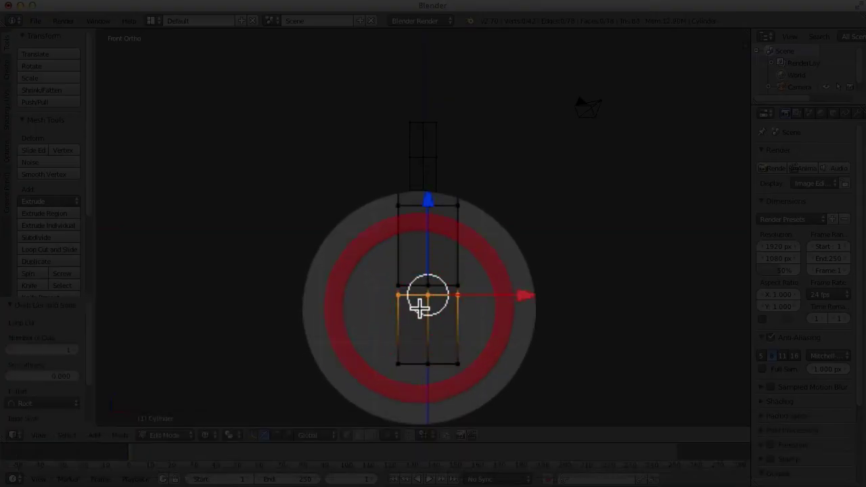
key(s)
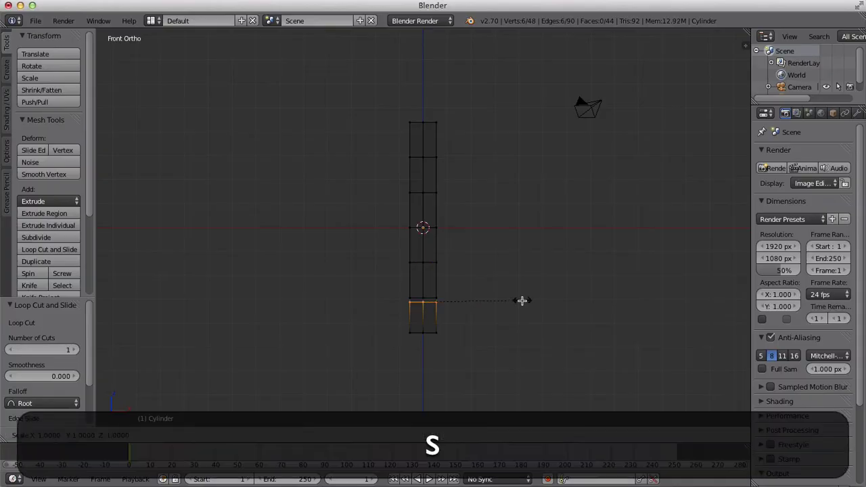
click(572, 302)
key(a)
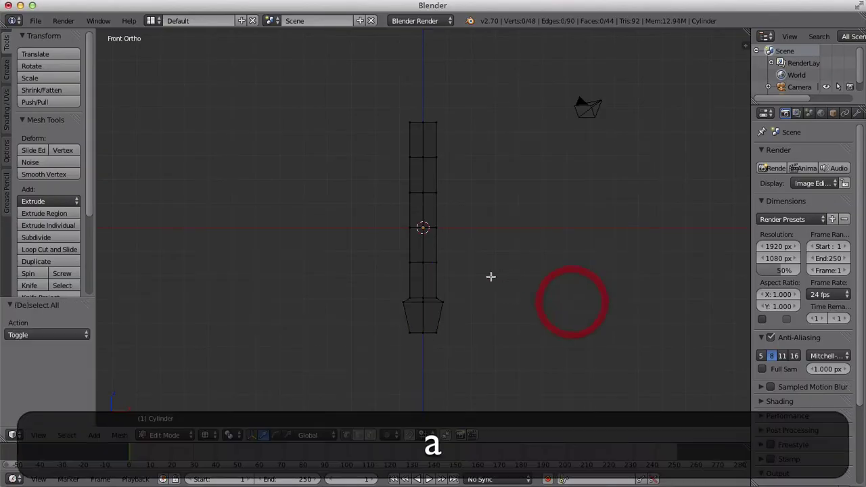
Step: Add an edge loop near the top of the second segment from the bottom and scale it outward to match the first flare
key(ctrl+r)
click(427, 275)
click(437, 263)
key(s)
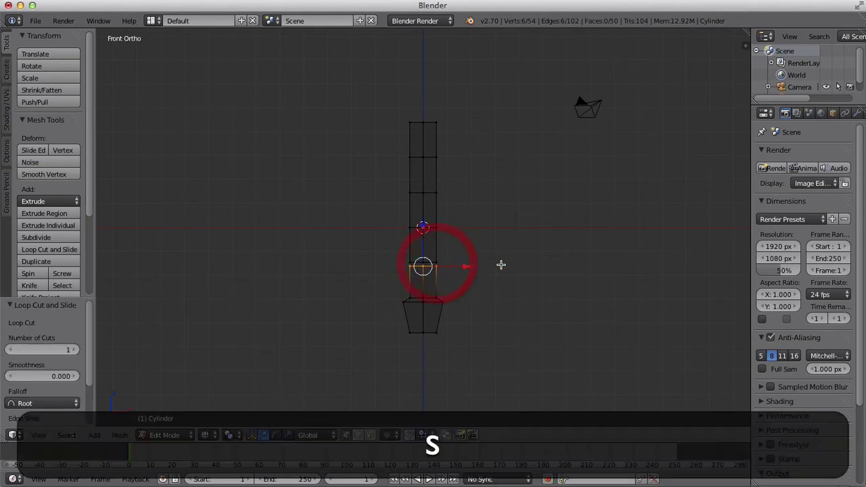
click(542, 265)
key(a)
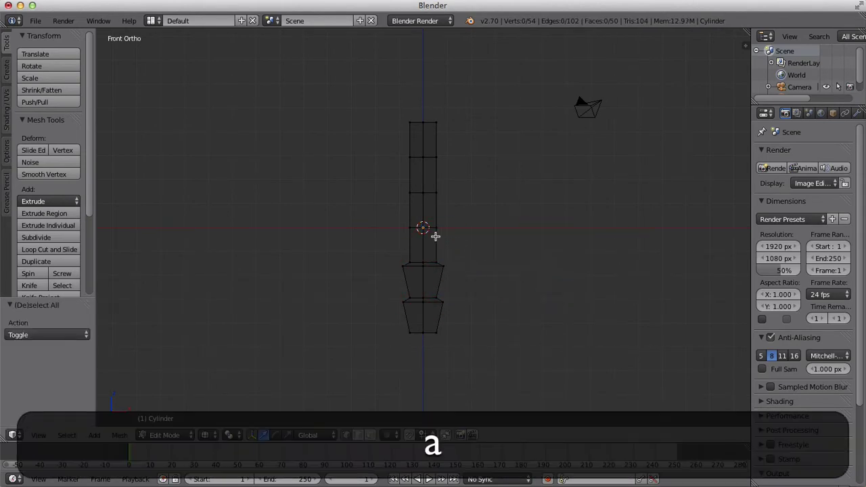
Step: Add an edge loop near the top of the third segment from the bottom and scale it outward like the flares below
key(ctrl+r)
click(428, 236)
click(423, 230)
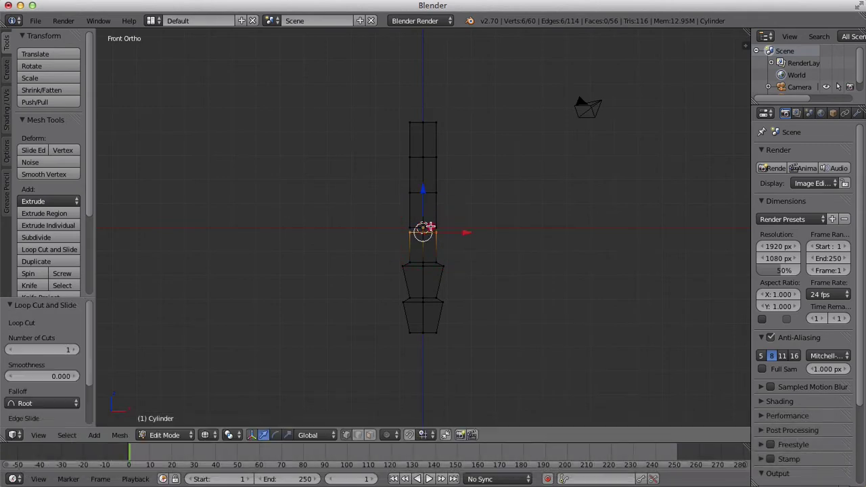
key(s)
click(547, 241)
key(a)
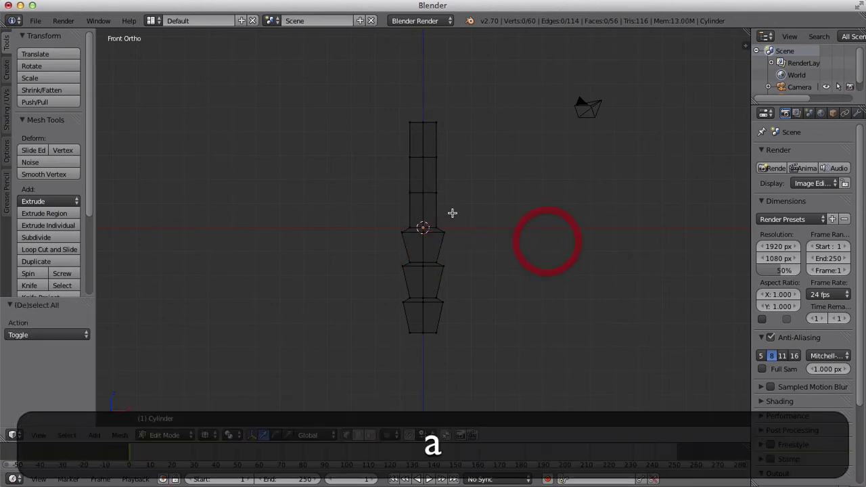
Step: Add an edge loop near the top of the fourth trunk segment from the bottom and scale it outward into a flare
key(ctrl+r)
click(430, 198)
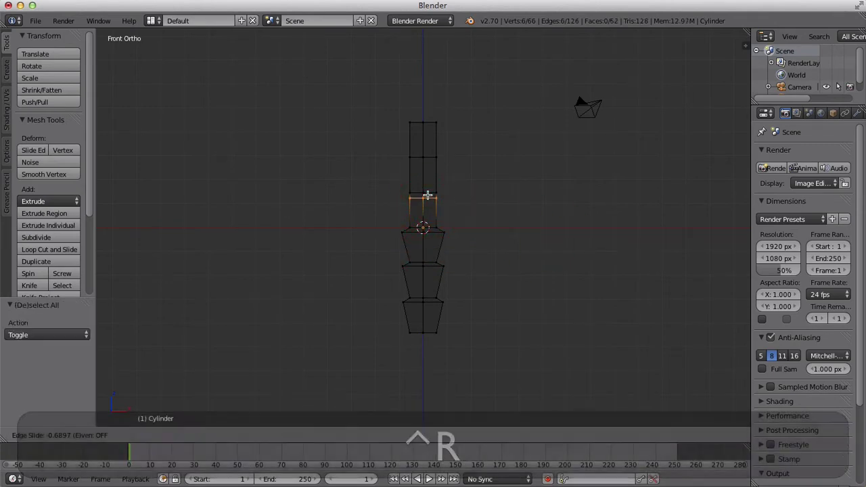
click(429, 194)
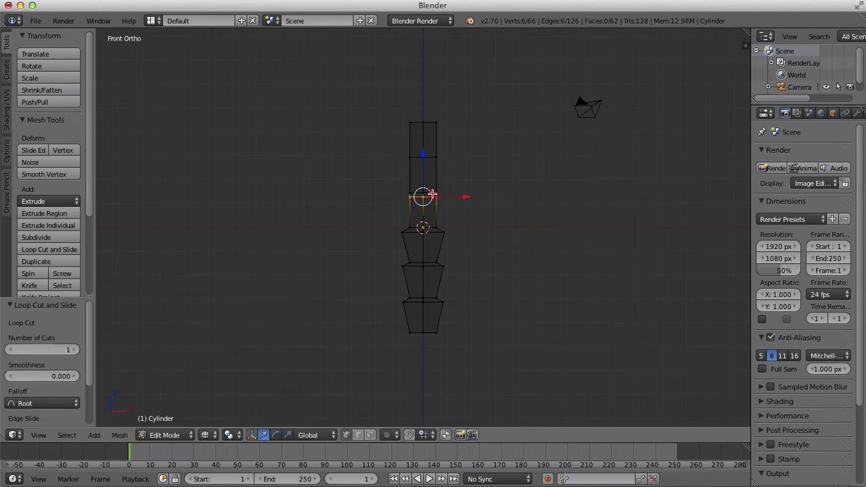
key(s)
click(561, 204)
key(a)
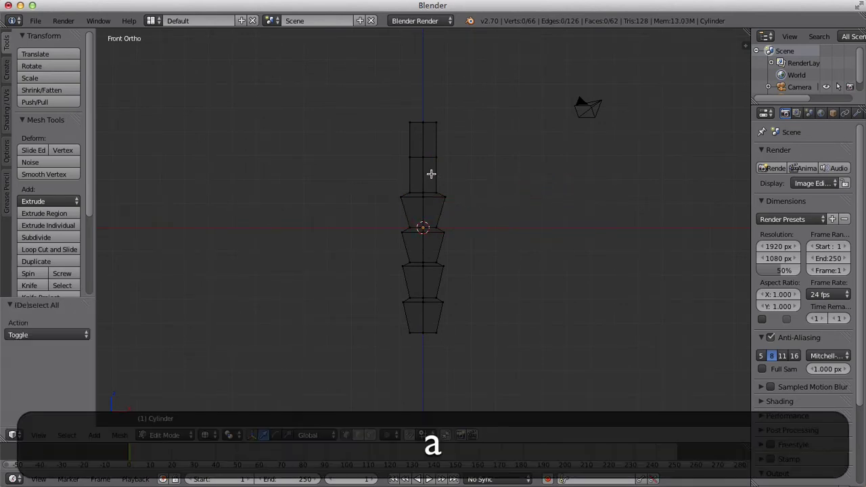
Step: Add an edge loop just below the top of the fifth trunk segment from the bottom and scale it outward
key(ctrl+r)
click(430, 171)
click(427, 159)
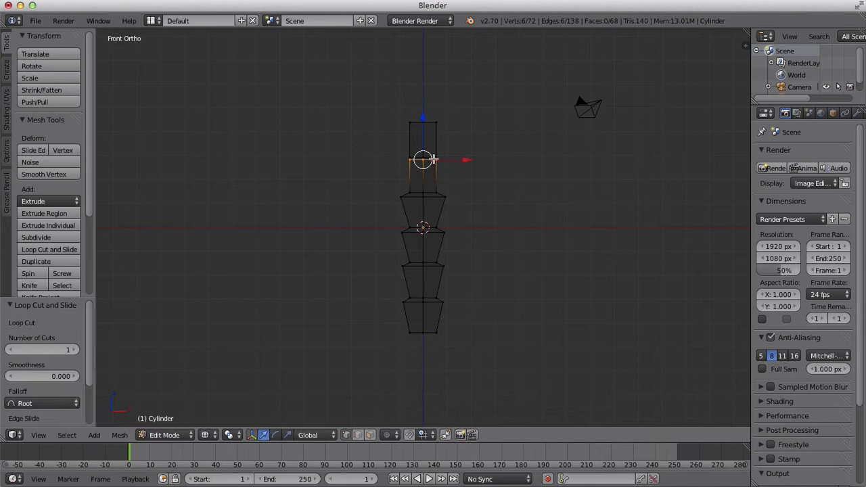
key(s)
click(552, 176)
key(a)
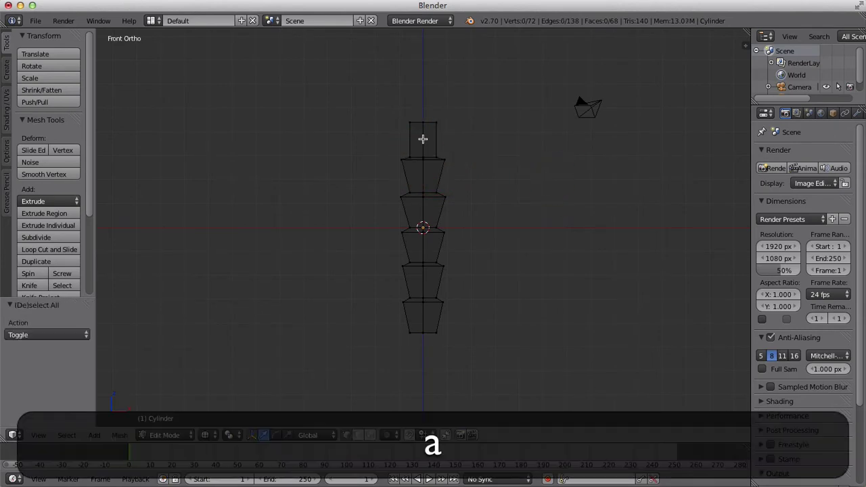
Step: Add an edge loop just below the rim of the topmost trunk segment and scale it outward by about 1.45
key(ctrl+r)
click(435, 133)
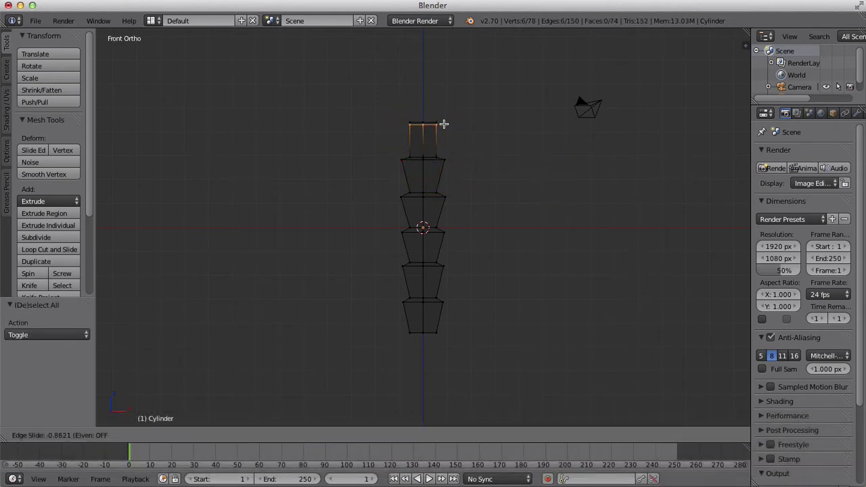
click(444, 124)
key(s)
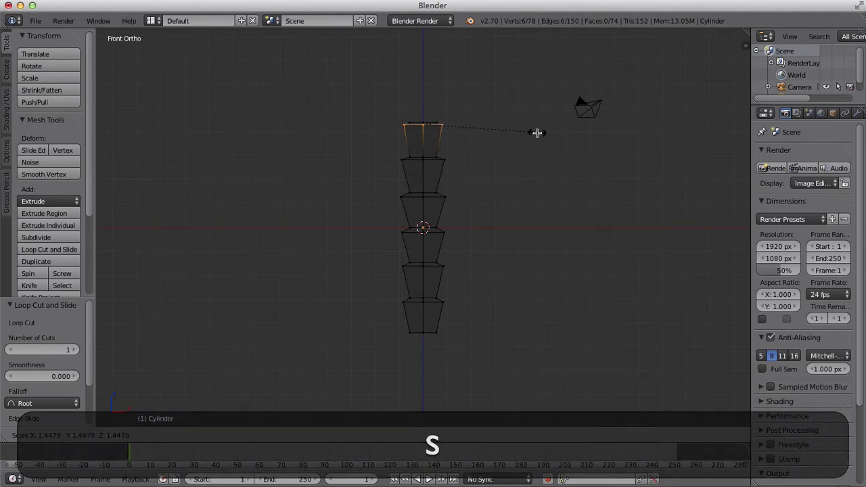
click(537, 133)
key(a)
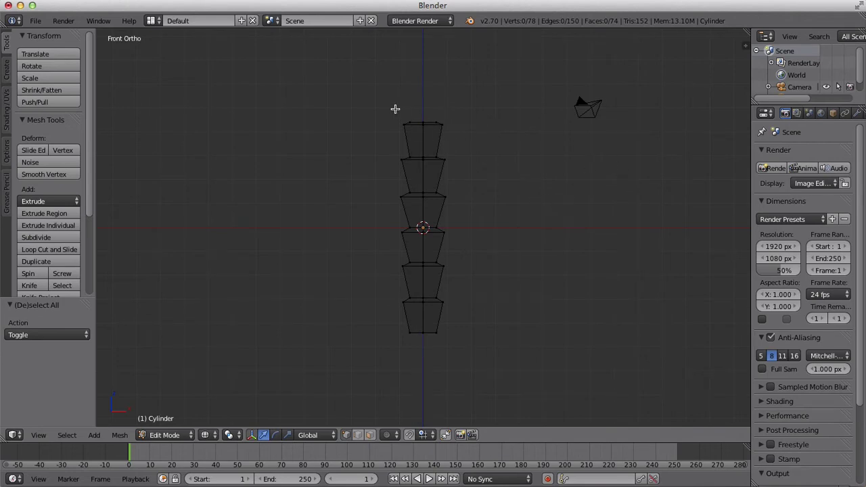
Step: Slim the whole trunk in Object Mode by scaling it about 0.80 along X and about 0.67 along Y
key(Tab)
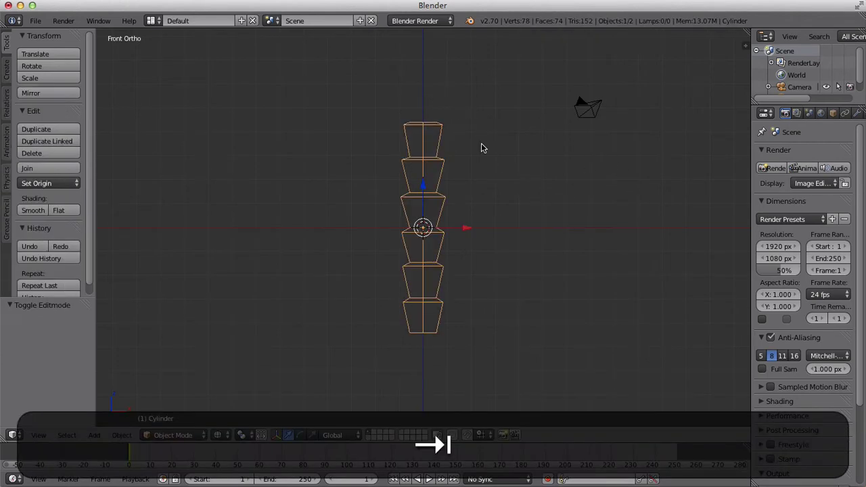
key(z)
mouse_move(483, 145)
middle_down()
mouse_move(483, 160)
mouse_move(420, 229)
mouse_move(327, 240)
mouse_move(543, 263)
mouse_move(512, 274)
middle_up()
key(s)
key(x)
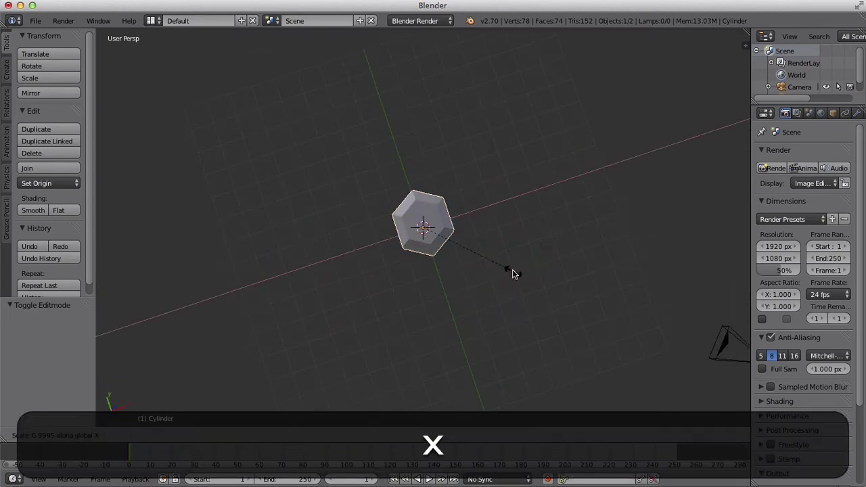
click(497, 258)
key(s)
key(y)
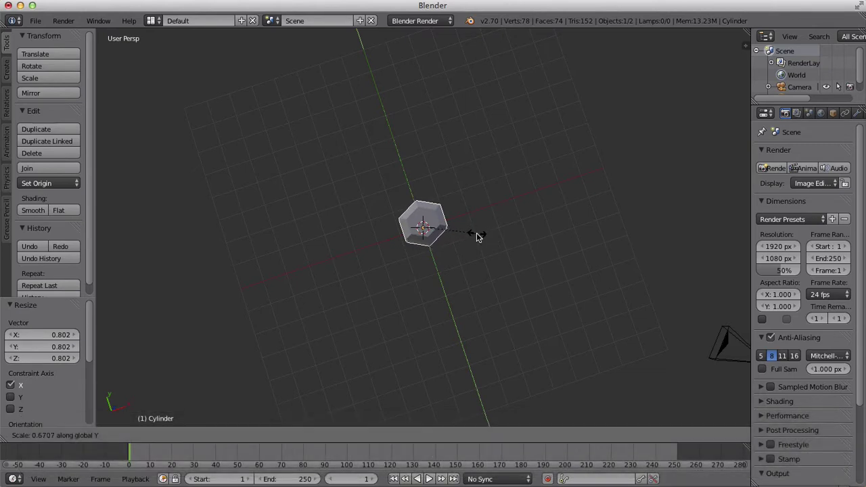
click(476, 233)
middle_drag(501, 239, 269, 151)
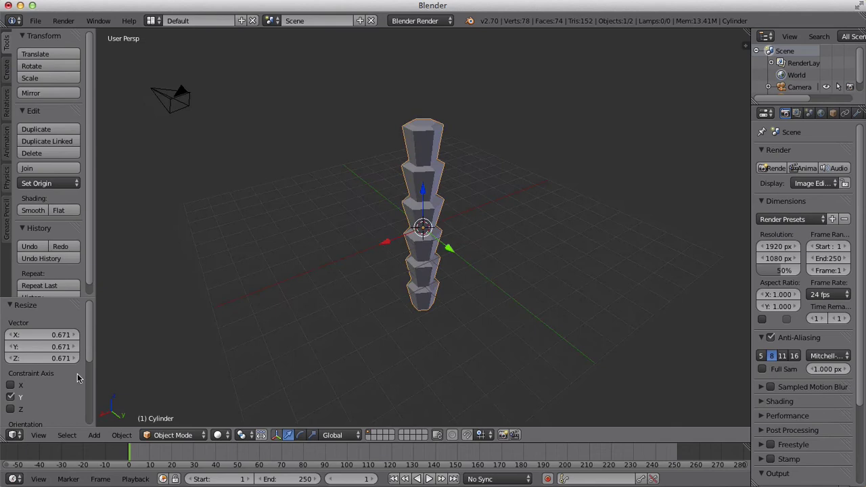
Step: In front wireframe view, box-select the trunk mesh from the fourth segment's flare upward
click(38, 435)
click(63, 356)
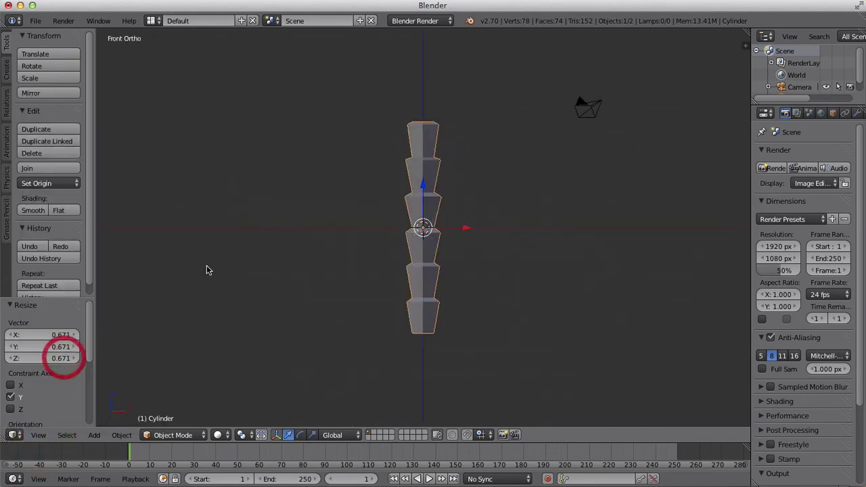
key(Tab)
key(z)
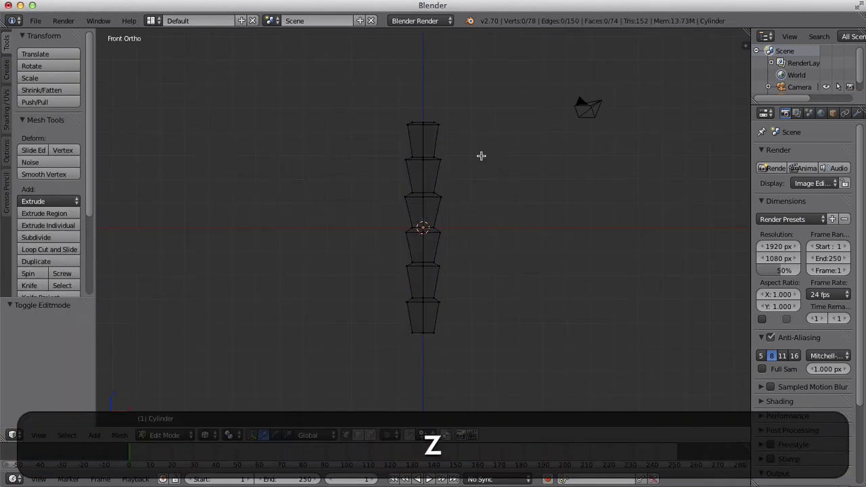
key(b)
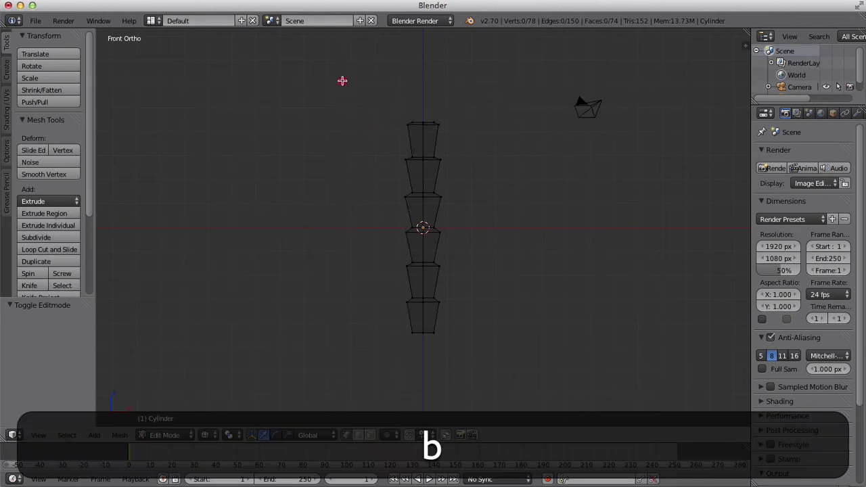
drag(342, 80, 520, 214)
key(s)
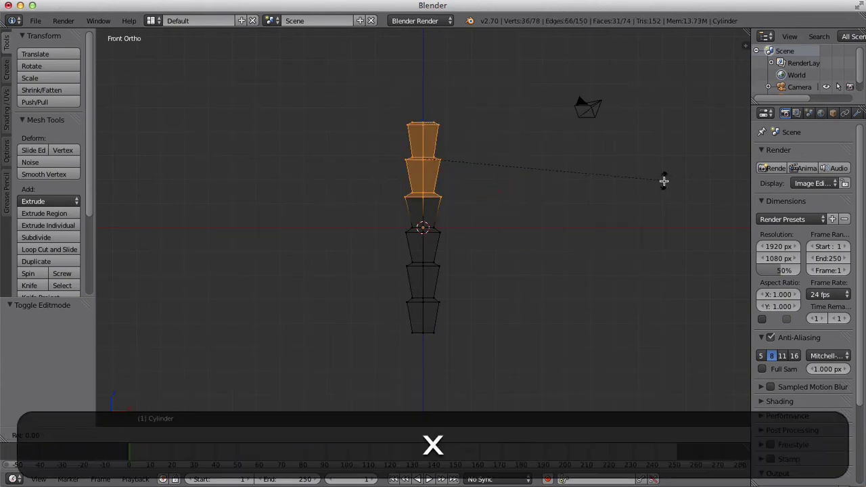
key(x)
click(657, 169)
key(super+z)
Step: Rotate the selected upper trunk about -10.5° around Y and shift it left and down so it bends from the lower segments
key(r)
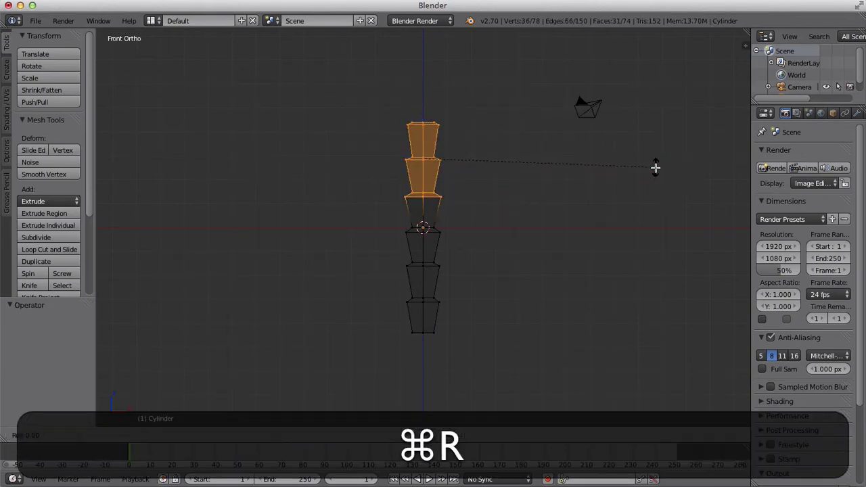
key(y)
click(632, 136)
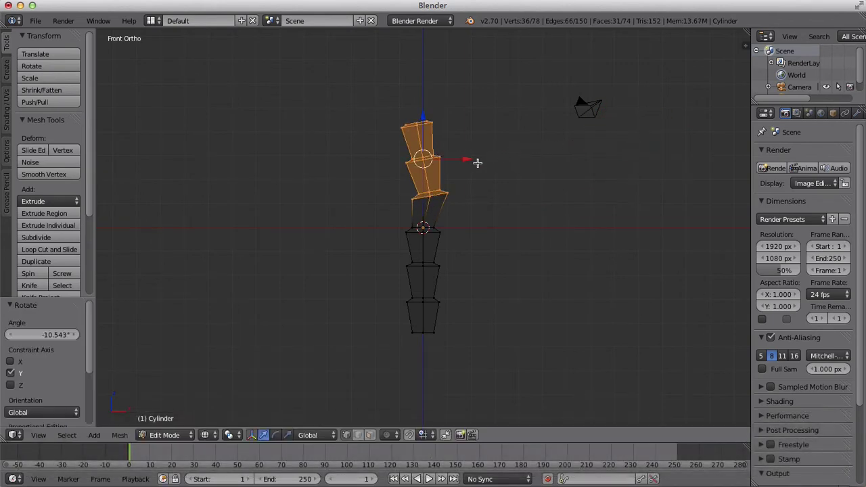
drag(474, 158, 465, 148)
drag(415, 117, 417, 126)
drag(458, 170, 465, 171)
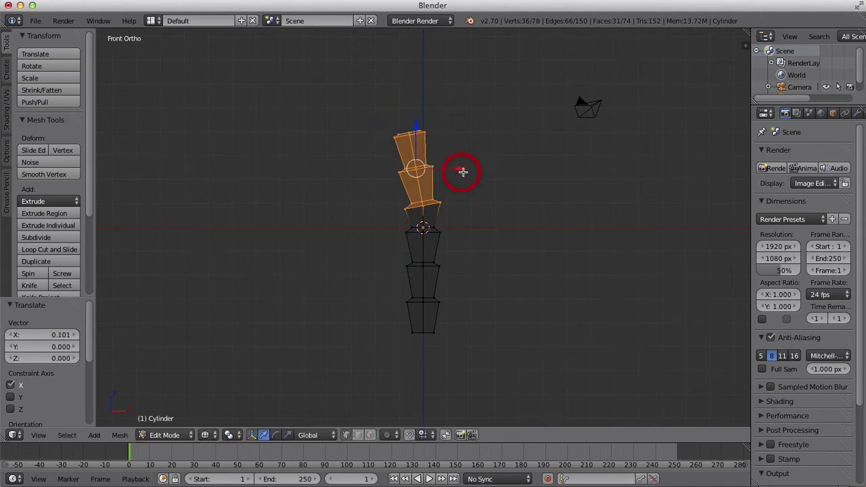
key(Tab)
key(z)
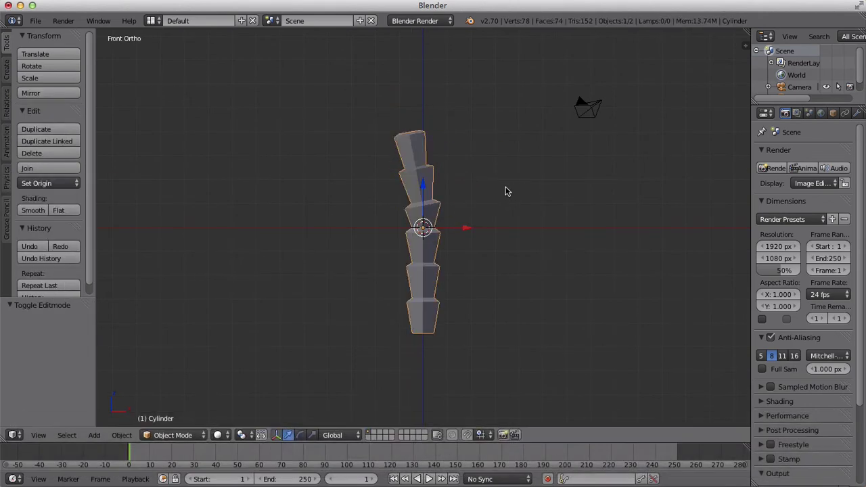
mouse_move(505, 190)
middle_down()
mouse_move(567, 244)
mouse_move(532, 292)
mouse_move(381, 270)
mouse_move(437, 179)
mouse_move(522, 202)
mouse_move(509, 199)
middle_up()
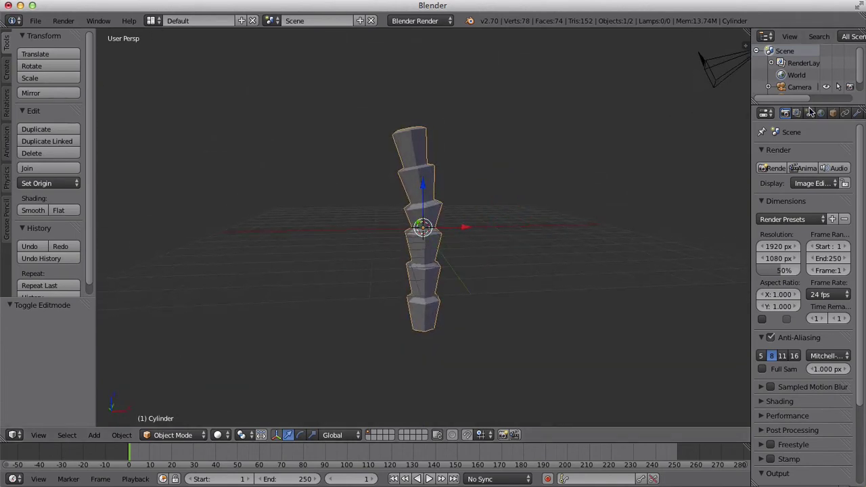
Step: Switch the render engine to Cycles Render and widen the properties area
click(443, 20)
click(440, 59)
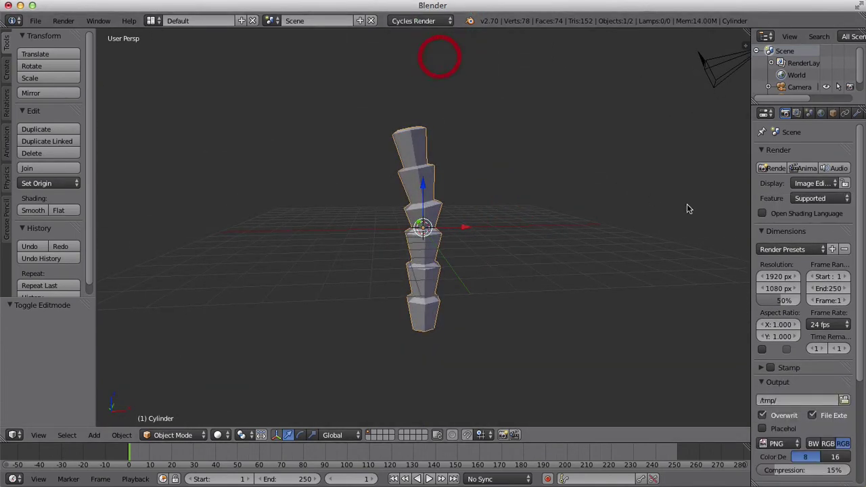
drag(751, 166, 682, 163)
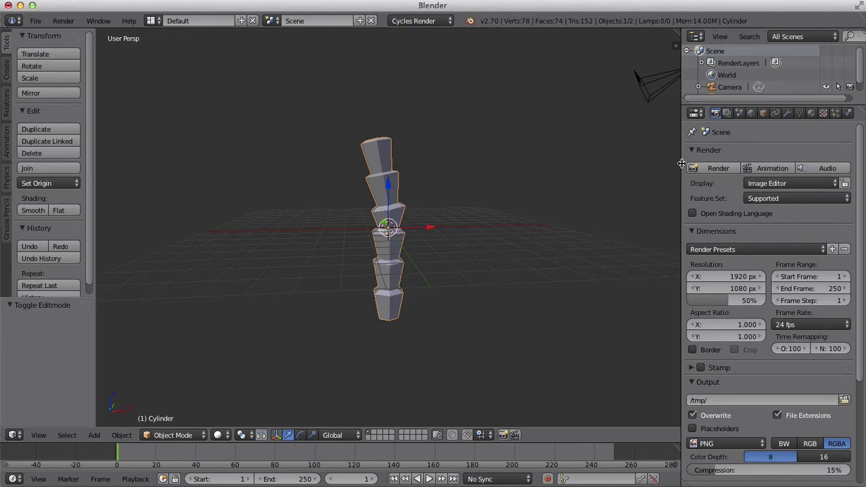
Step: Create a new material on the cylinder and name it Trunk
click(812, 113)
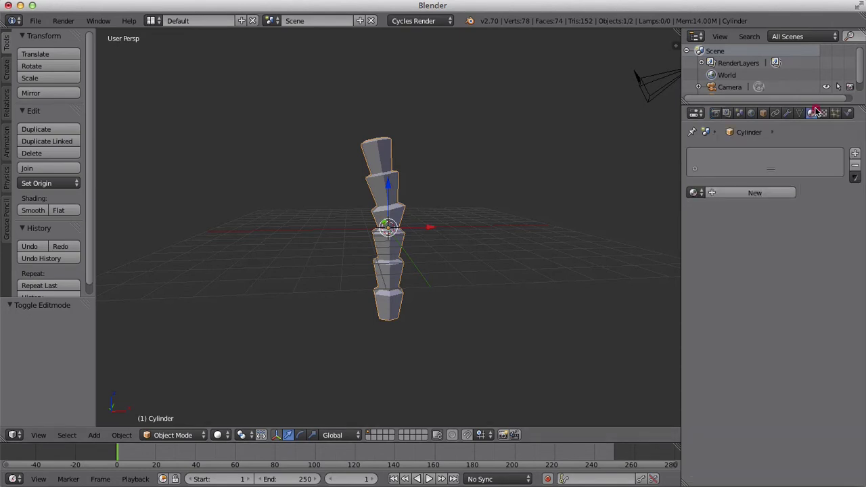
click(776, 193)
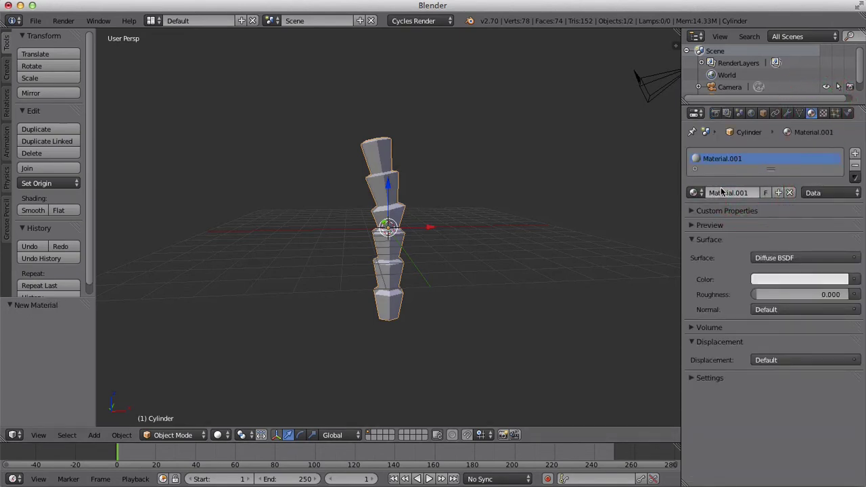
click(731, 193)
text(Trunk)
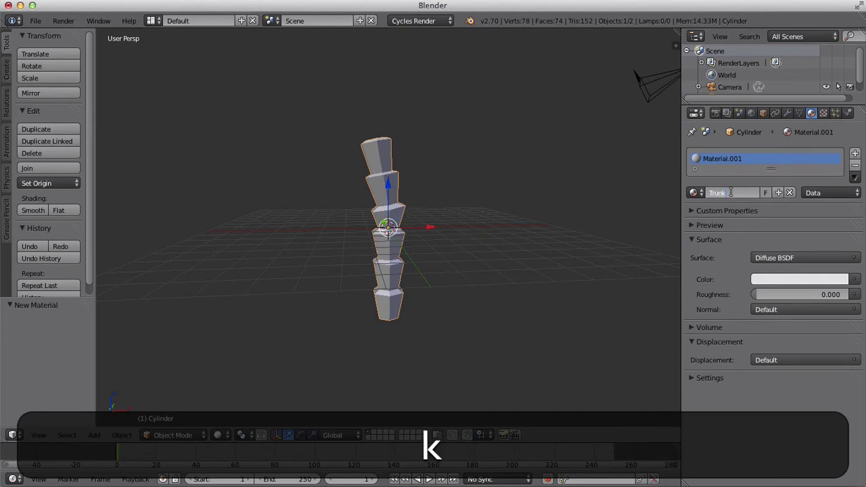
Step: Set the Trunk material's diffuse color to a dark yellowish brown
click(802, 279)
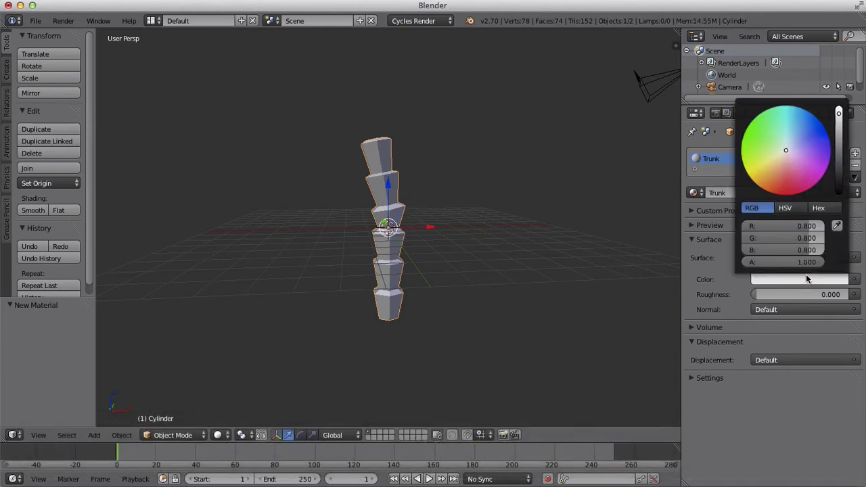
click(783, 184)
drag(783, 184, 778, 185)
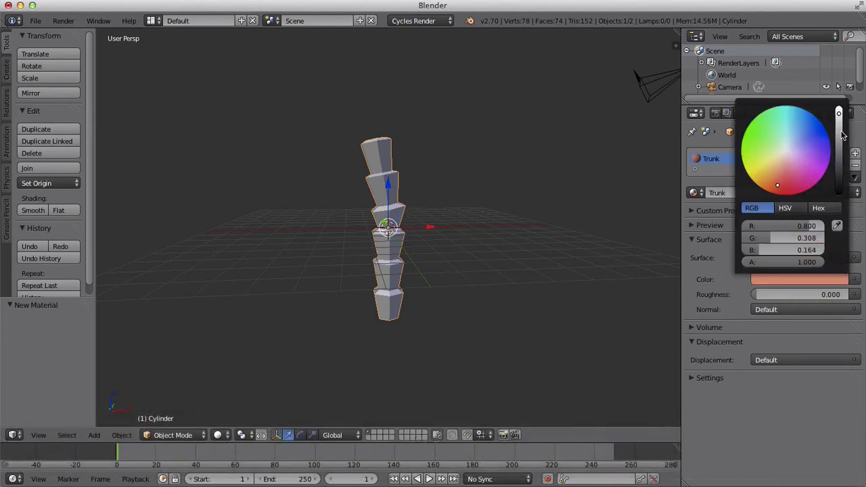
drag(840, 136, 840, 159)
click(757, 176)
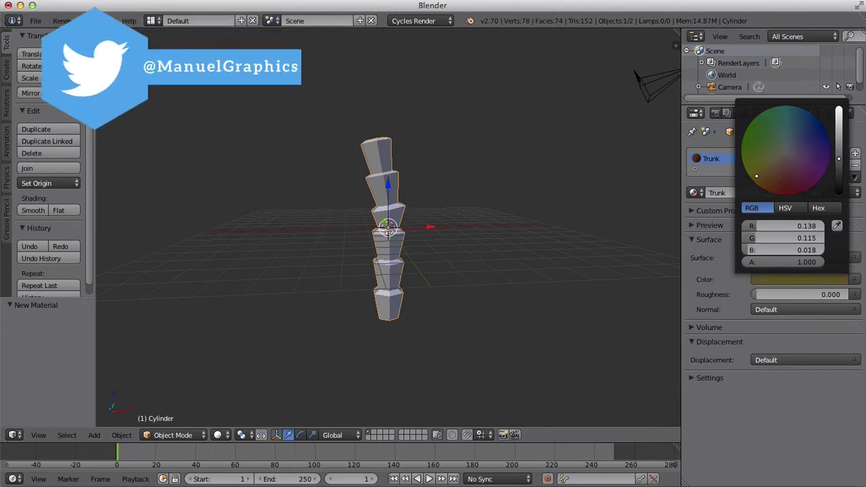
drag(757, 176, 770, 182)
drag(841, 159, 841, 158)
Step: Match the Trunk material's viewport color to its brown diffuse color by sampling it
click(720, 377)
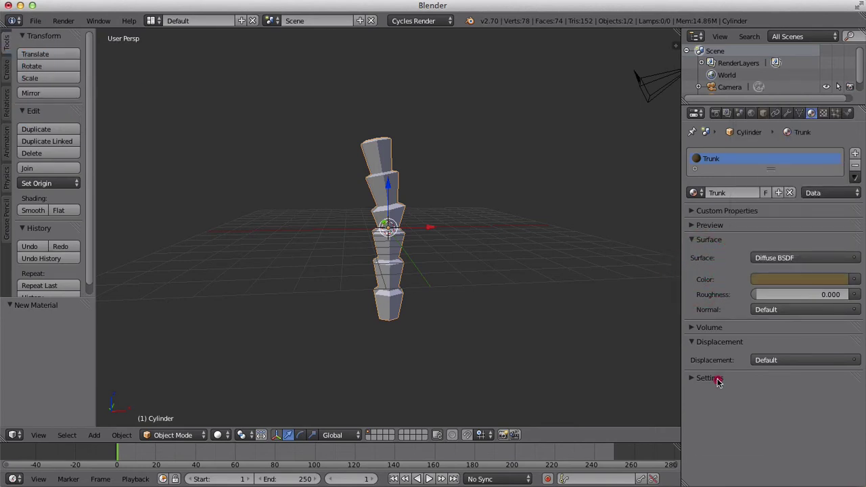
click(735, 405)
click(761, 367)
click(781, 277)
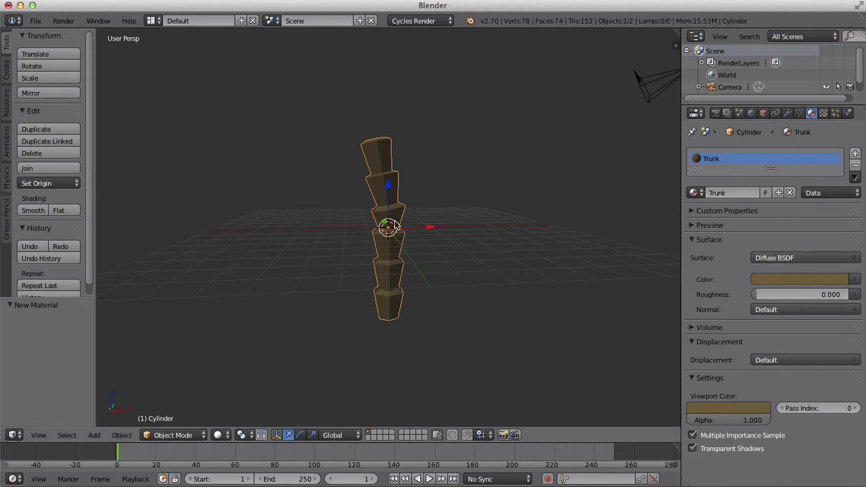
Step: Deselect everything and hide the trunk cylinder in the viewport
key(a)
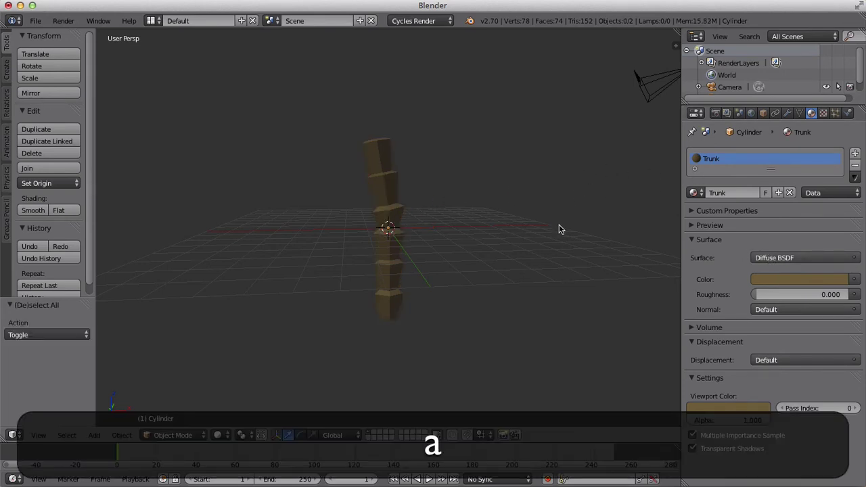
middle_drag(559, 229, 538, 266)
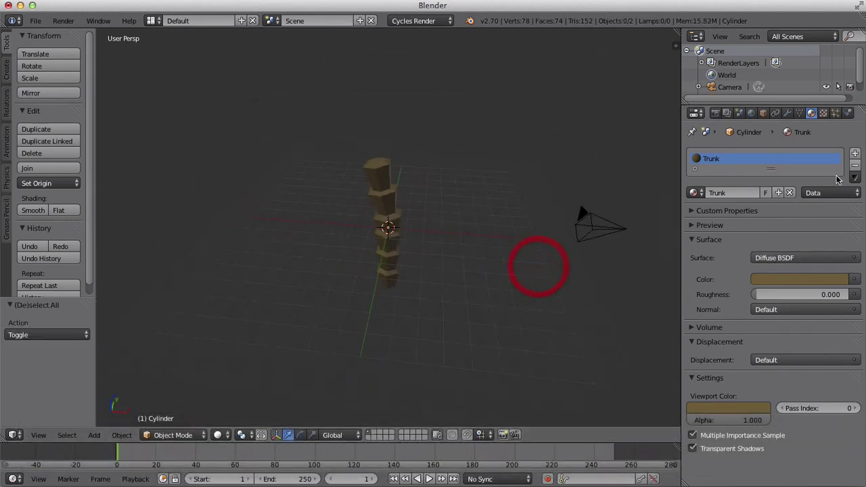
scroll(799, 57, down, 1)
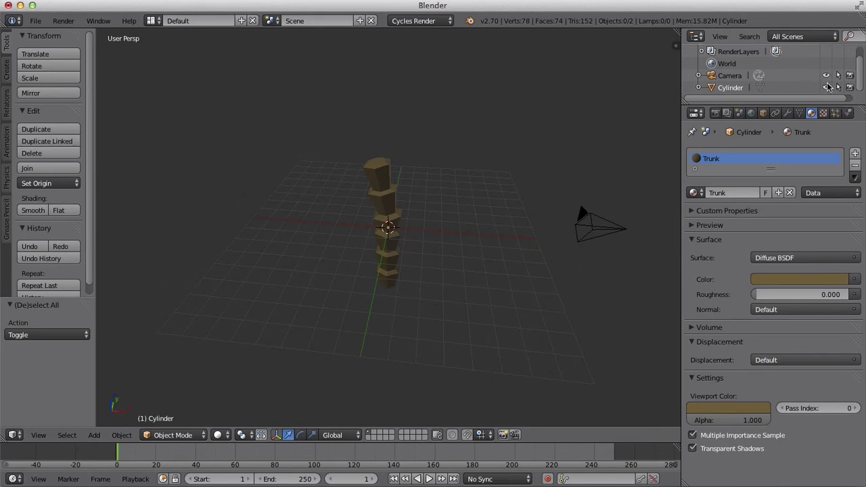
click(827, 88)
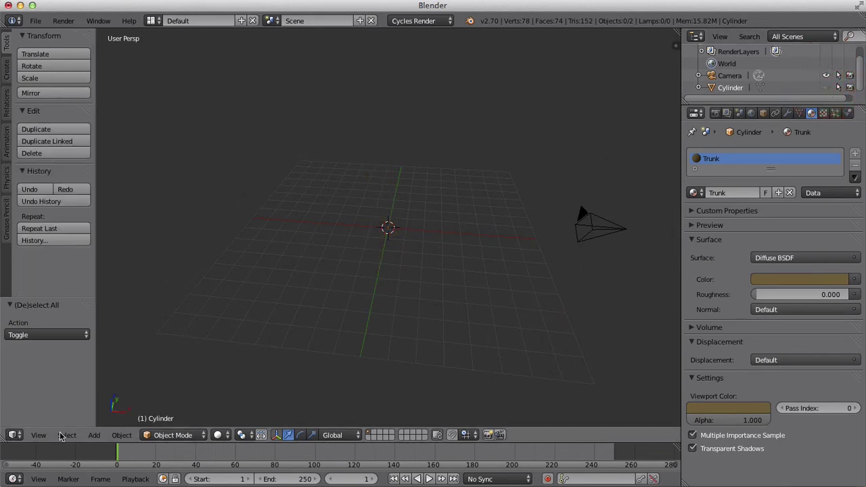
Step: Add a cube at the scene origin and flatten it along Z to about 0.126 of its height
click(39, 435)
click(54, 358)
key(shift+a)
mouse_move(383, 254)
click(425, 264)
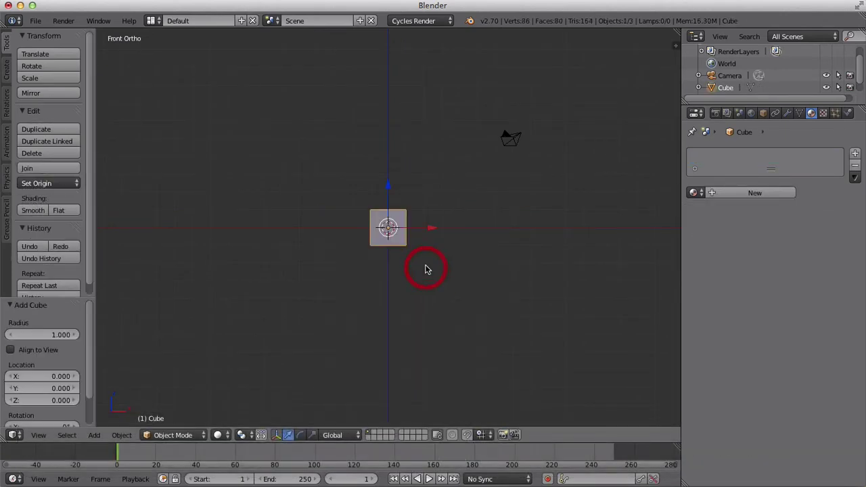
key(s)
key(z)
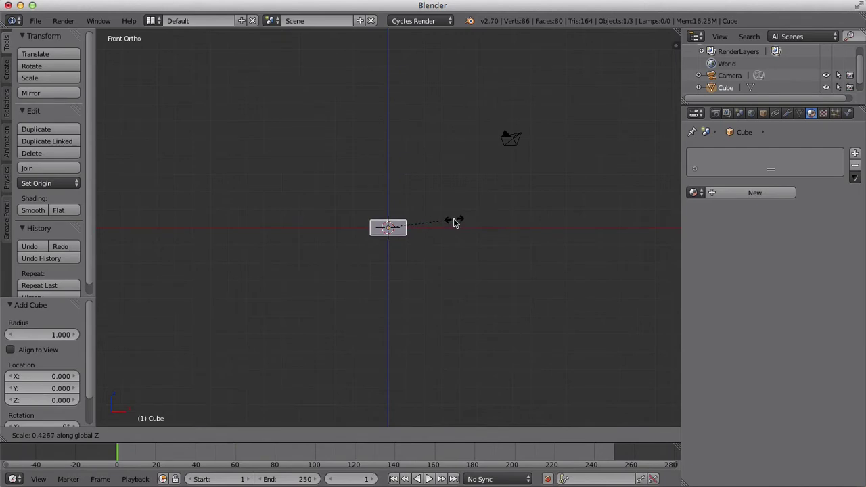
click(408, 230)
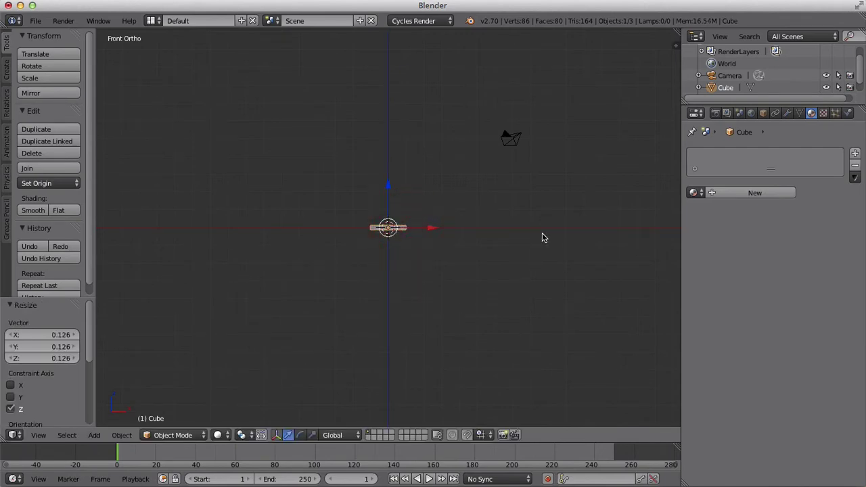
Step: Select the flattened cube's +X end face in face mode and raise it about 1.34 along Z
click(38, 435)
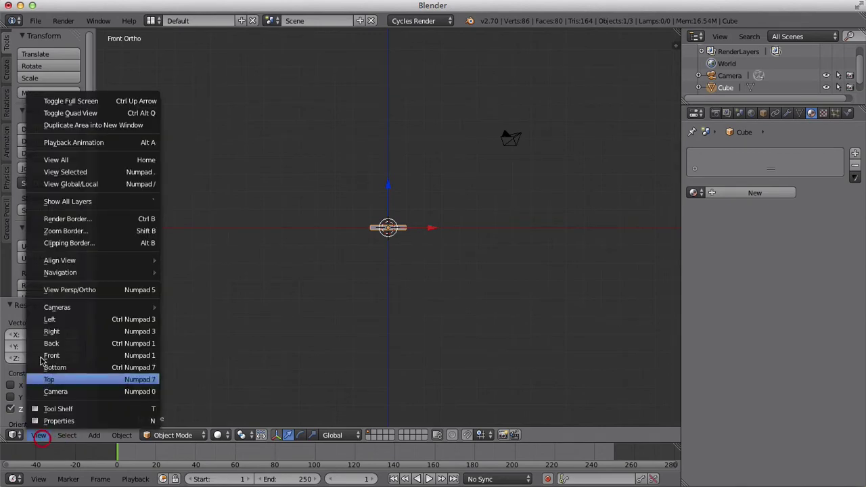
click(68, 333)
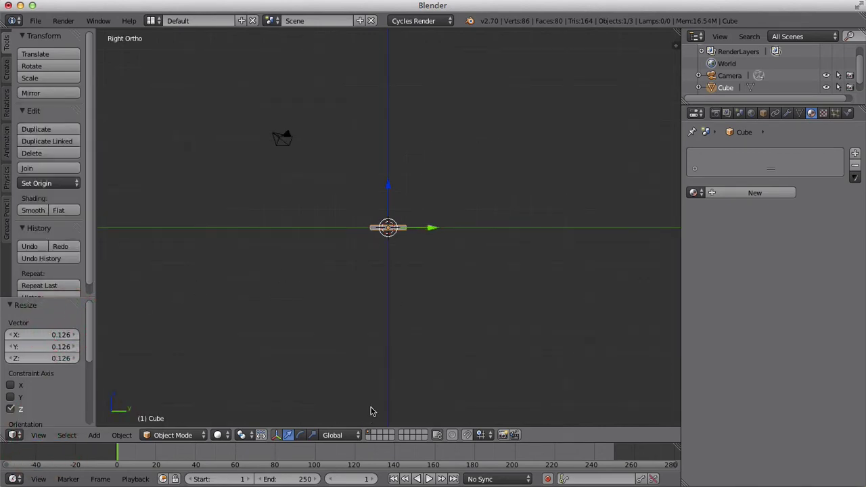
key(Tab)
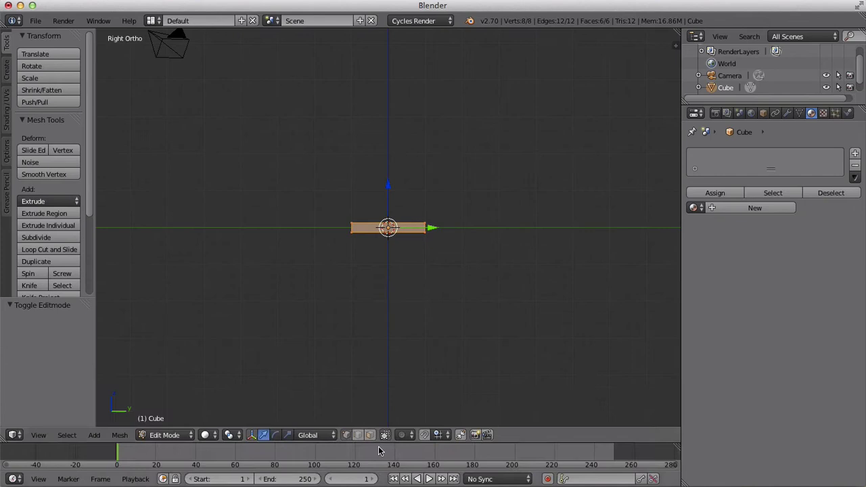
click(370, 435)
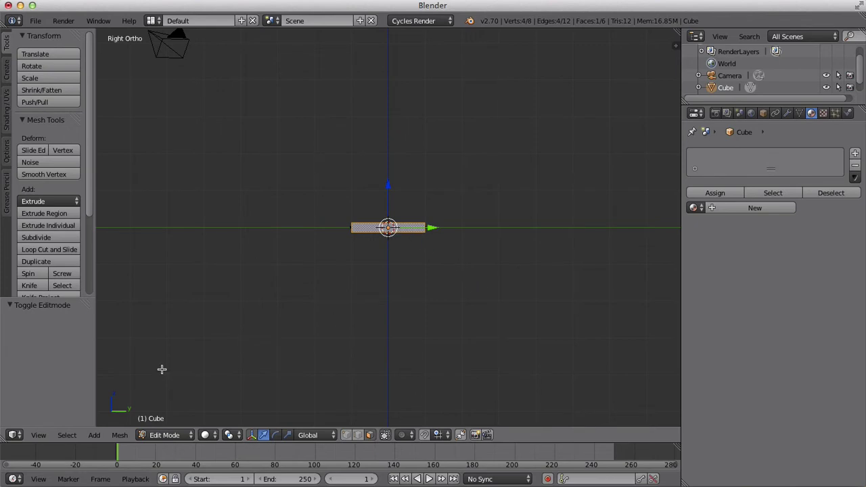
click(40, 435)
click(61, 368)
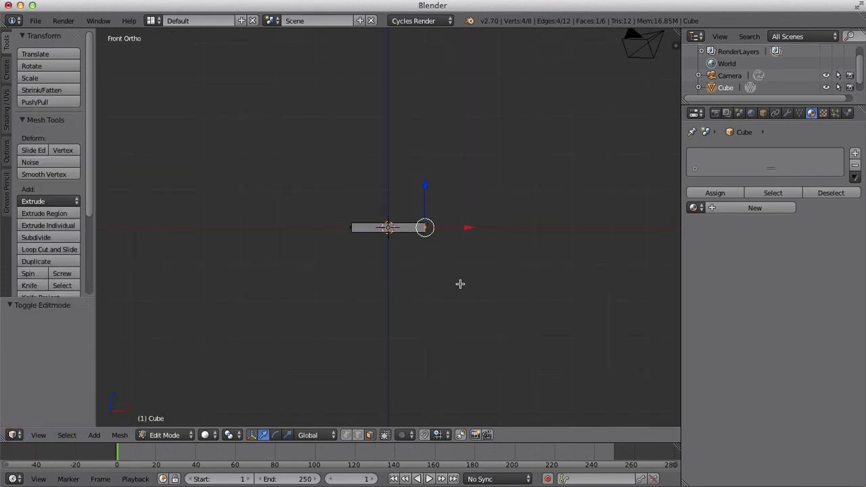
drag(427, 180, 408, 135)
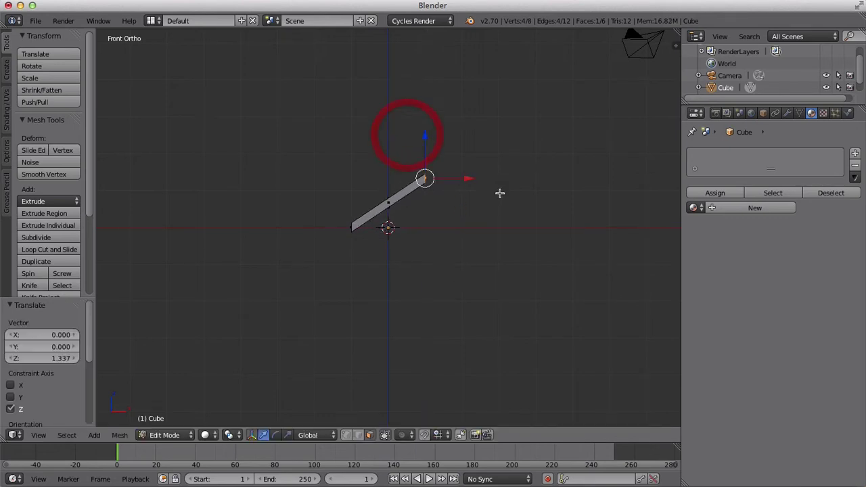
Step: Extrude the raised end face outward along X, lower it about 1.22 and pull it back about 0.55
key(e)
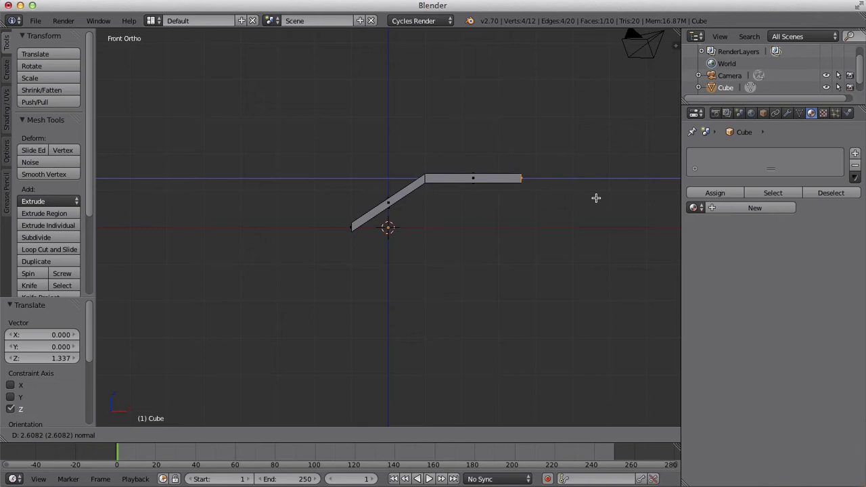
click(595, 198)
drag(528, 132, 516, 179)
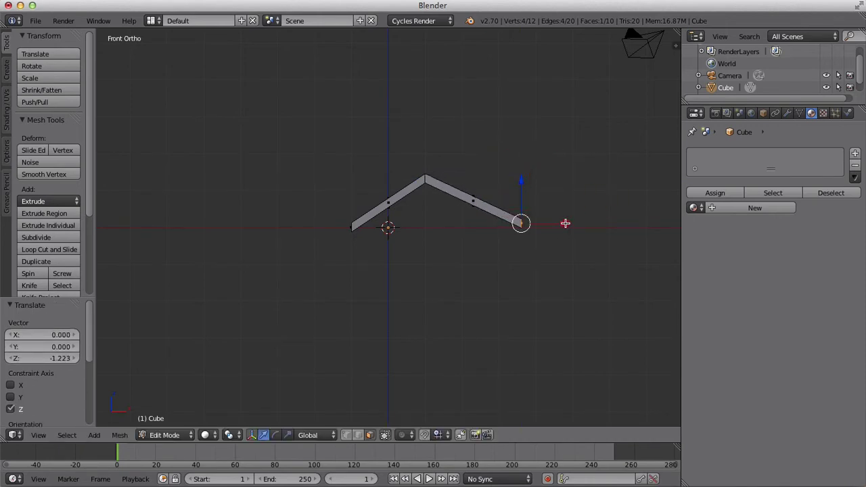
mouse_move(565, 223)
mouse_down()
mouse_move(544, 220)
mouse_move(555, 223)
mouse_up()
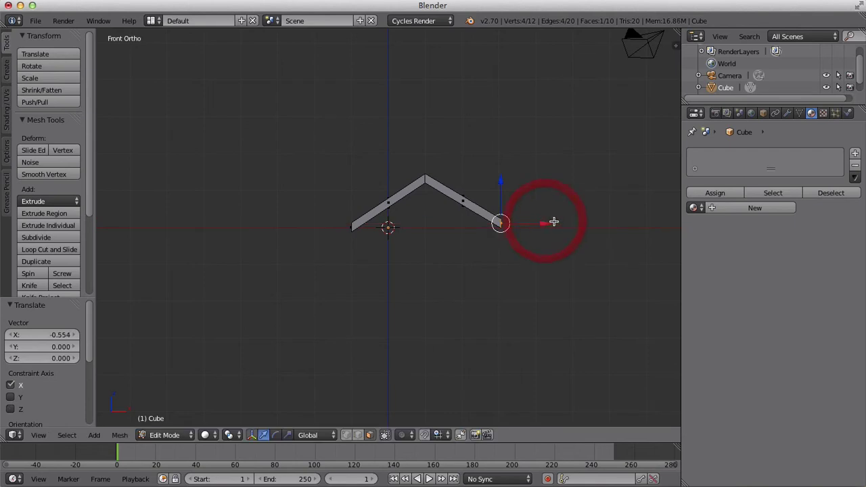
Step: Extrude a third leaf segment about 2.74 along X, raise its end and pull it back about 0.57
key(e)
click(653, 234)
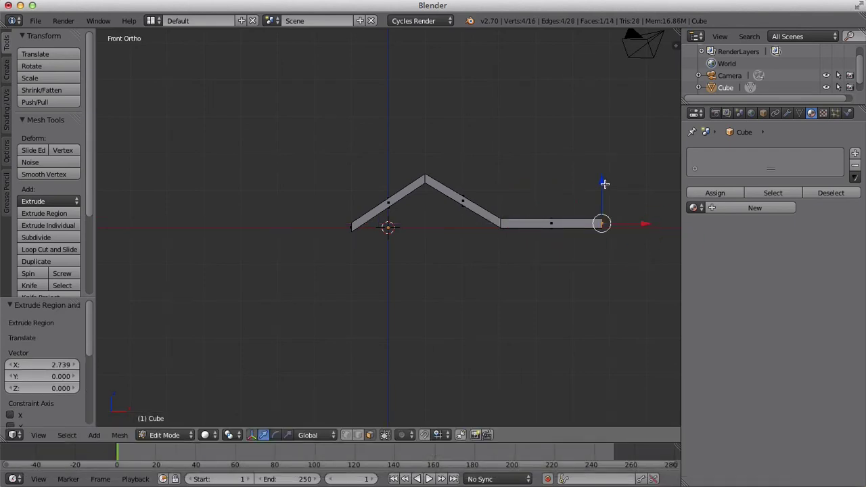
drag(604, 183, 575, 131)
drag(644, 178, 622, 172)
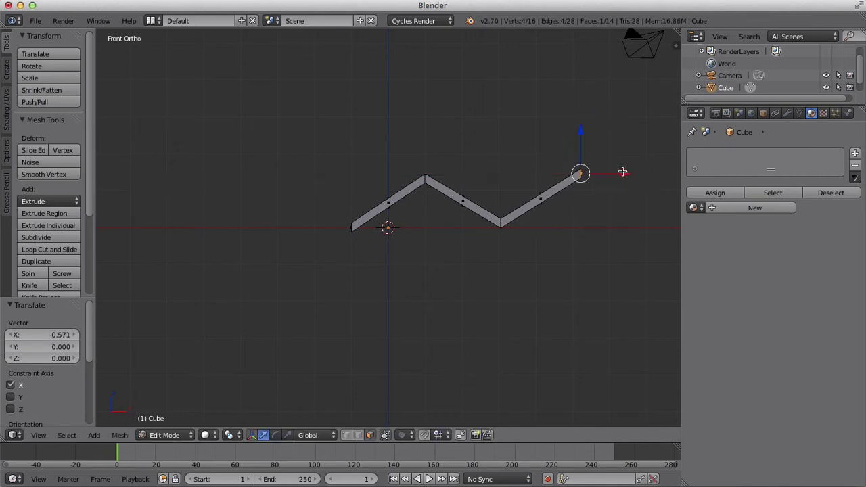
Step: Extrude a fourth leaf segment about 2.28 along X, lower its end about 1.4 and pull it back about 0.39
key(e)
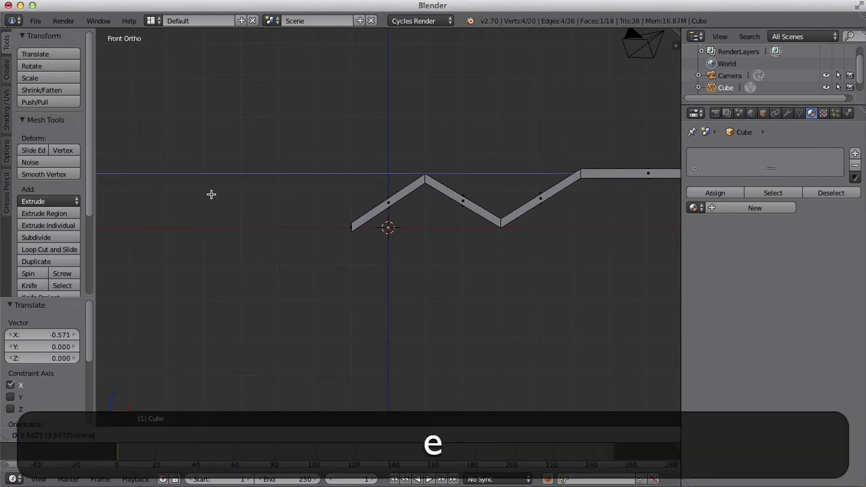
click(160, 194)
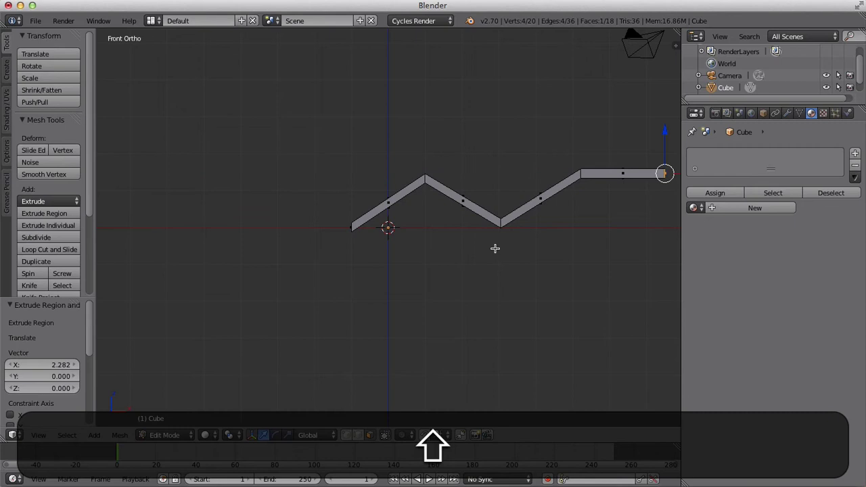
shift+scroll(495, 248, right, 10)
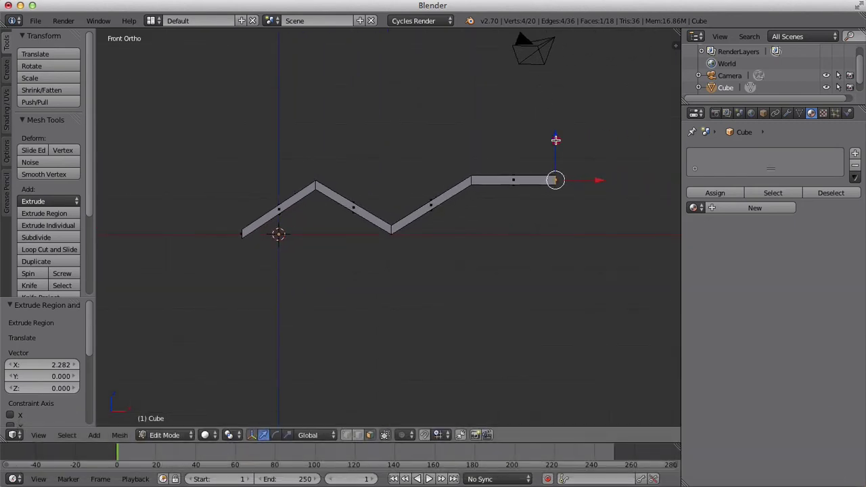
drag(556, 140, 551, 192)
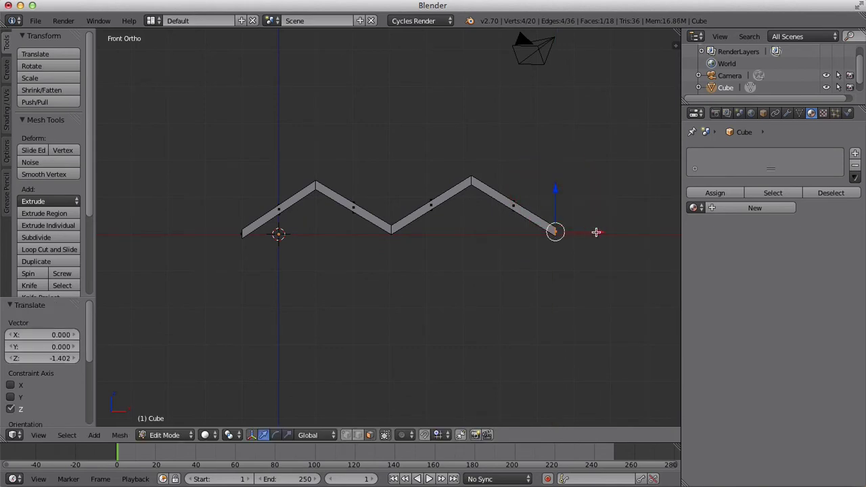
drag(596, 232, 585, 230)
Step: Extrude a fifth leaf segment along X, raise its end about 1.55 along Z and return to Object Mode
key(e)
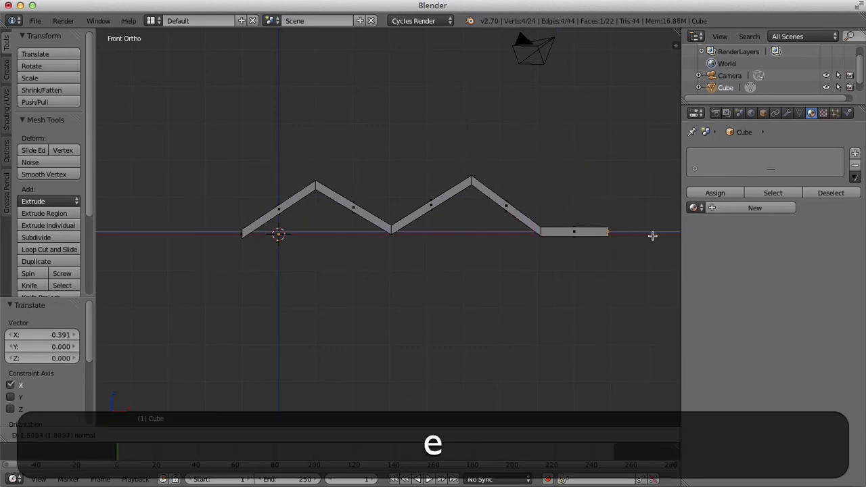
click(670, 237)
drag(624, 192, 618, 136)
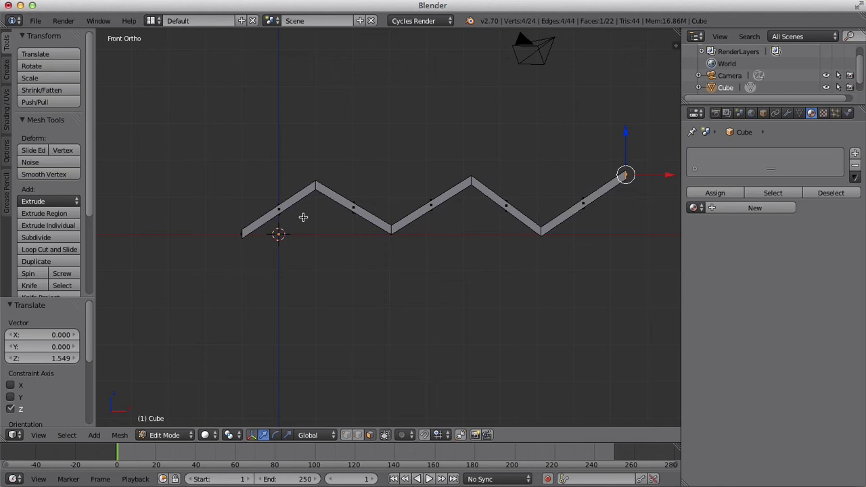
key(Tab)
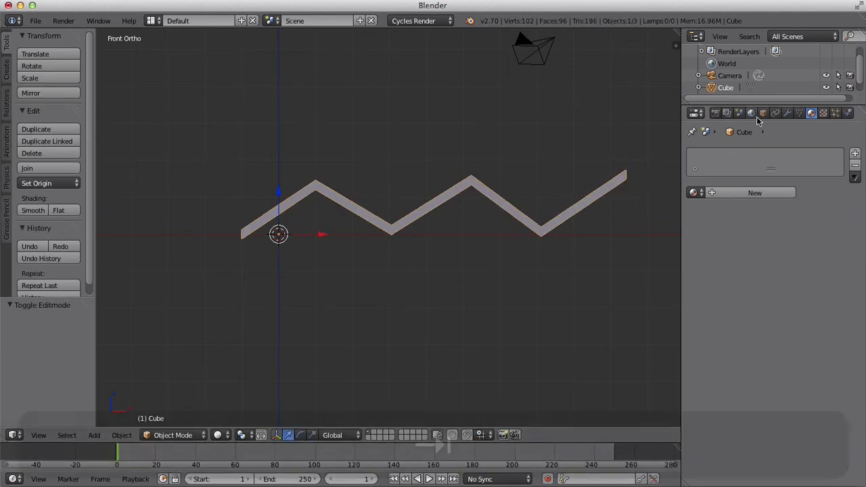
Step: Create a new material on the zigzag leaf strip and name it Leaves
middle_drag(596, 194, 559, 241)
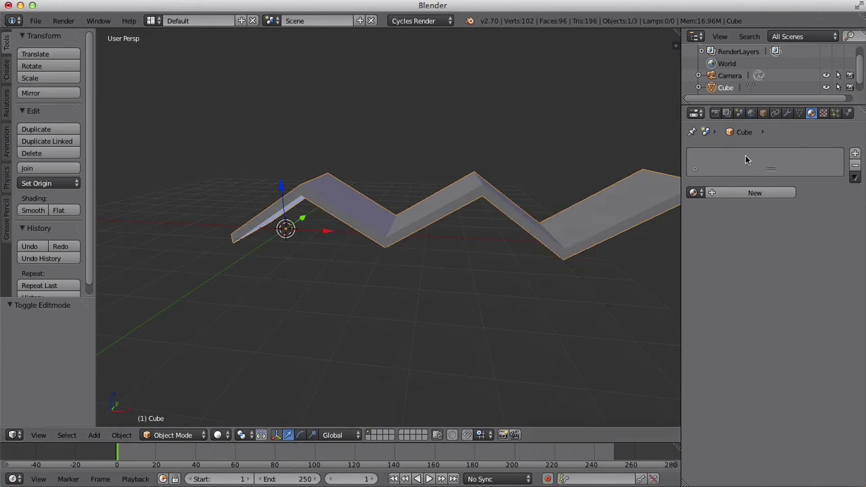
click(748, 193)
double_click(727, 192)
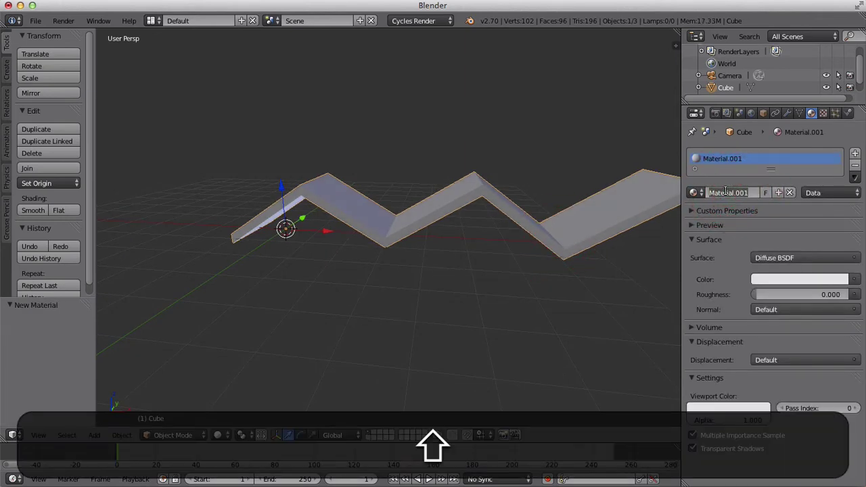
text(Leaves)
key(Return)
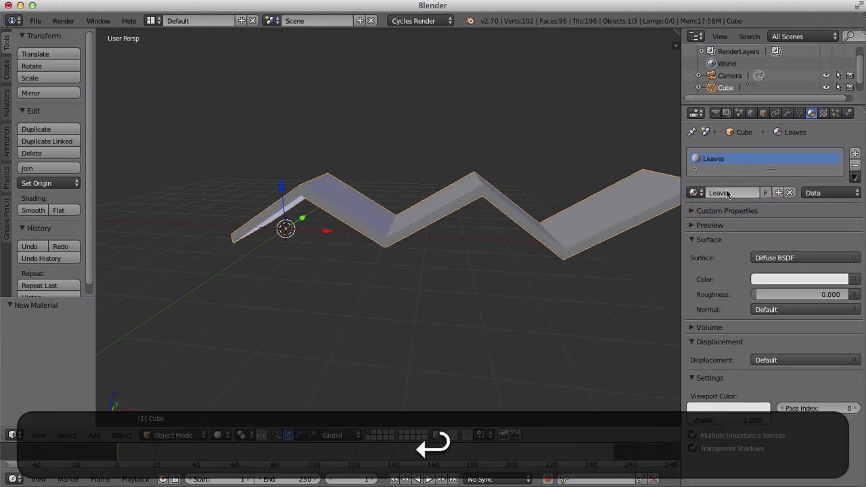
Step: Set the Leaves material's diffuse color to a medium green, about R 0.161, G 0.439, B 0.072
click(808, 280)
drag(762, 129, 756, 142)
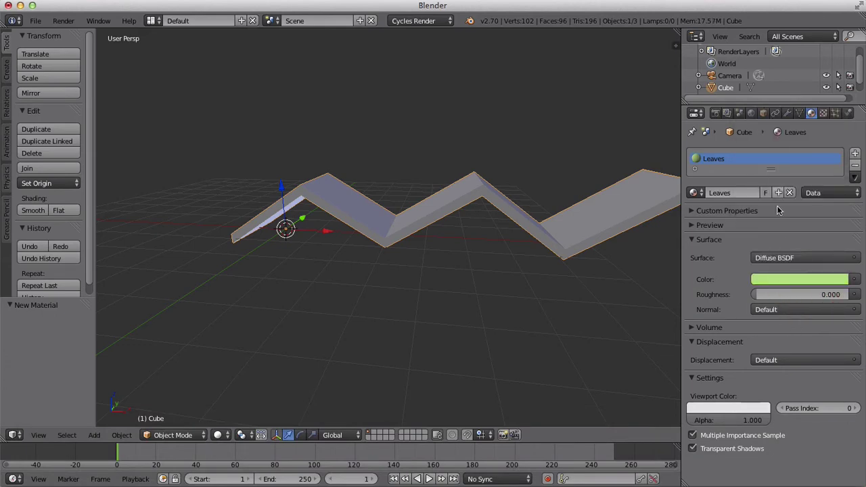
click(777, 278)
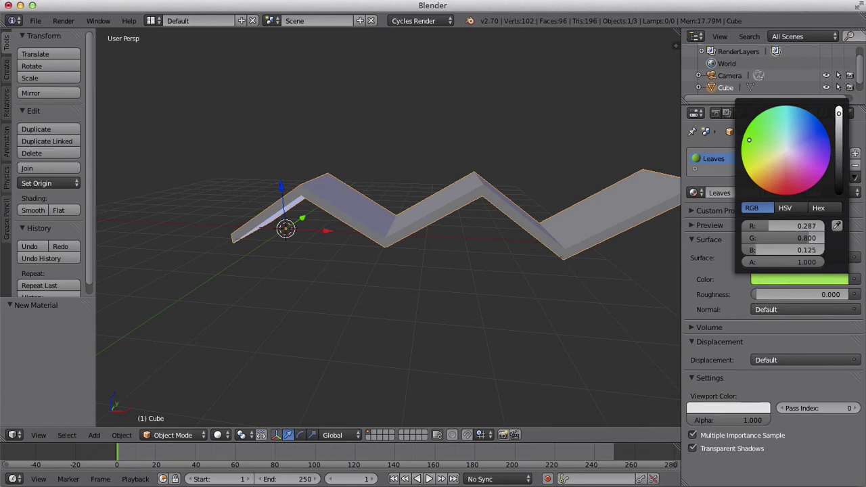
drag(840, 135, 839, 132)
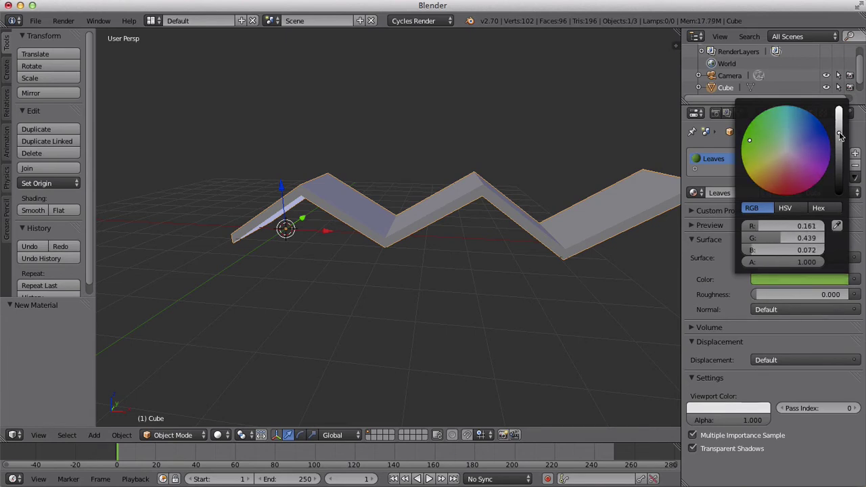
Step: Match the Leaves material's viewport color to its green diffuse color by sampling it
click(732, 409)
click(760, 369)
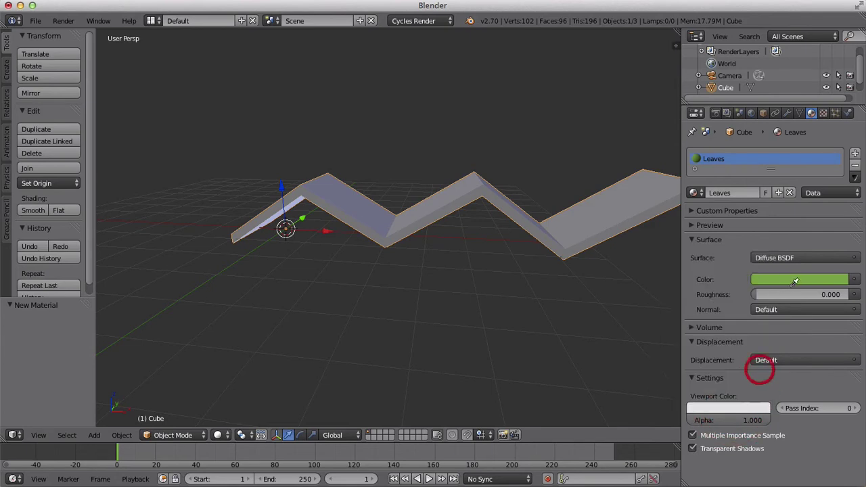
click(796, 280)
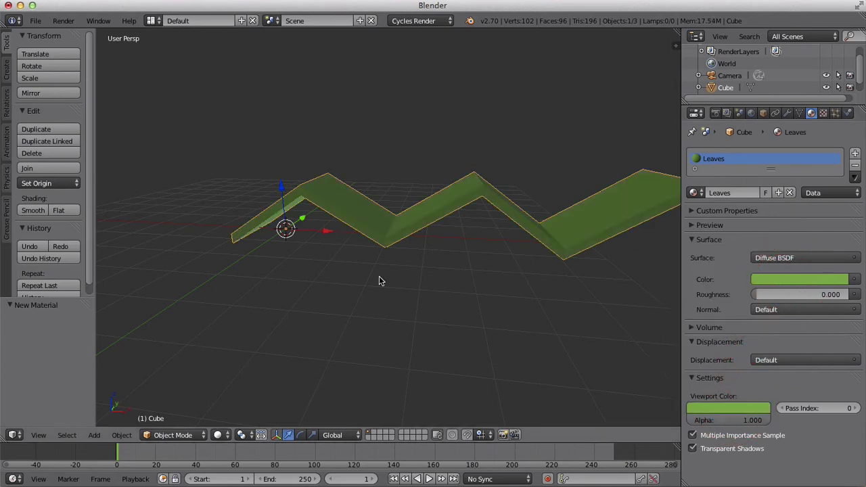
Step: Unhide the trunk cylinder and show it with the leaf strip from the top view
scroll(832, 86, down, 1)
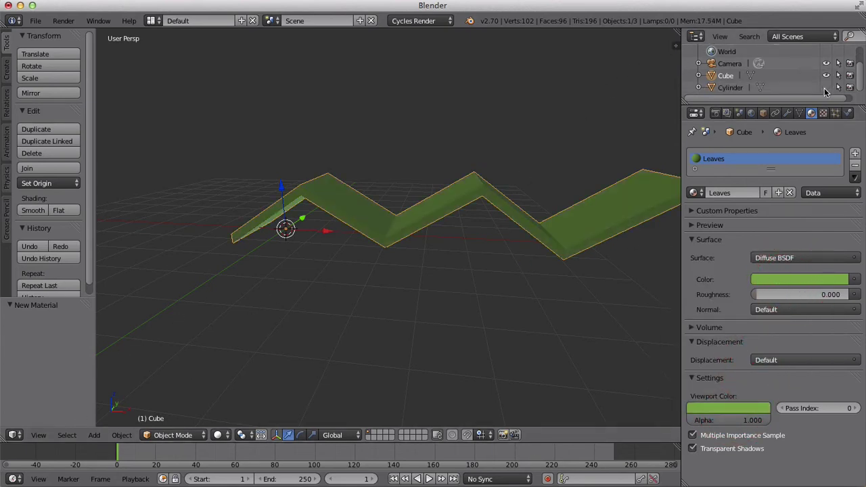
click(826, 87)
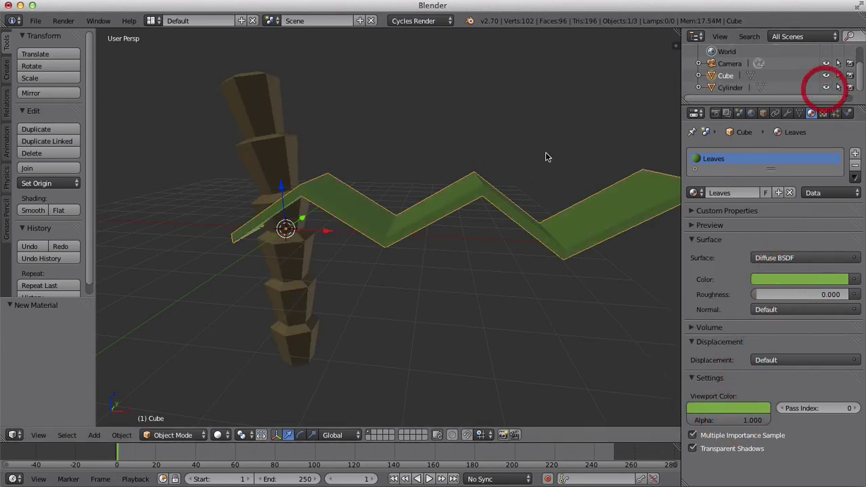
click(34, 437)
click(55, 379)
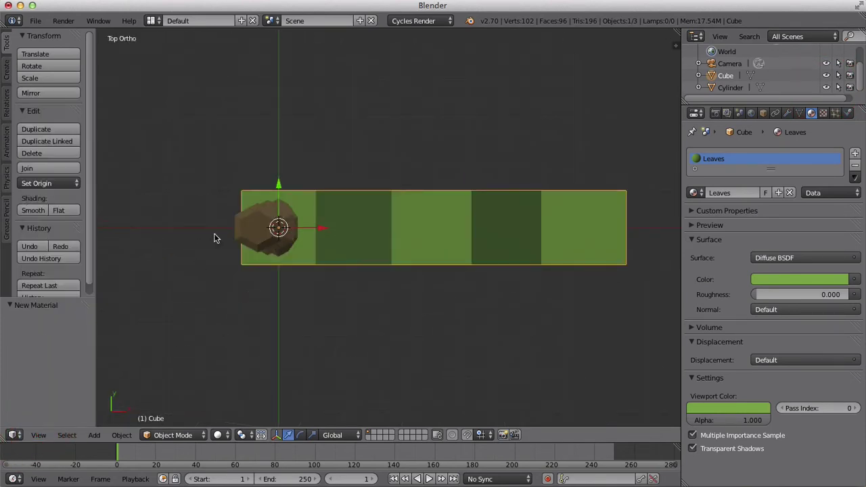
Step: Try scaling the leaf strip along the global Z axis and undo it
key(s)
key(x)
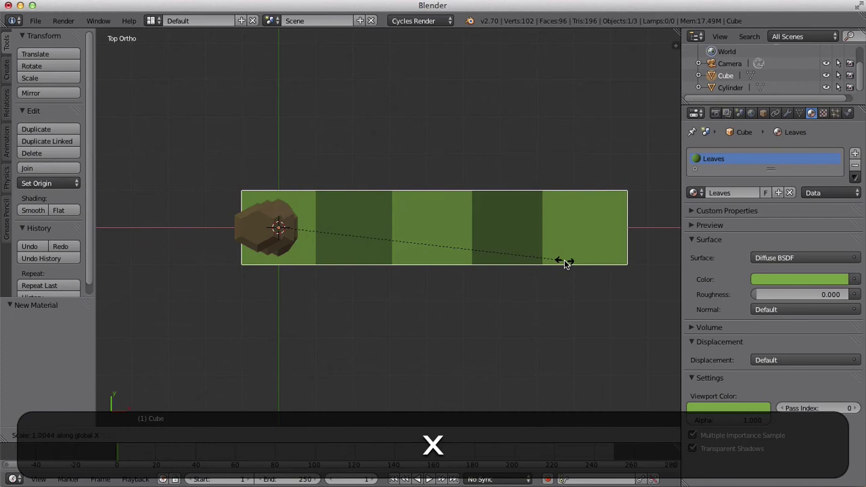
key(z)
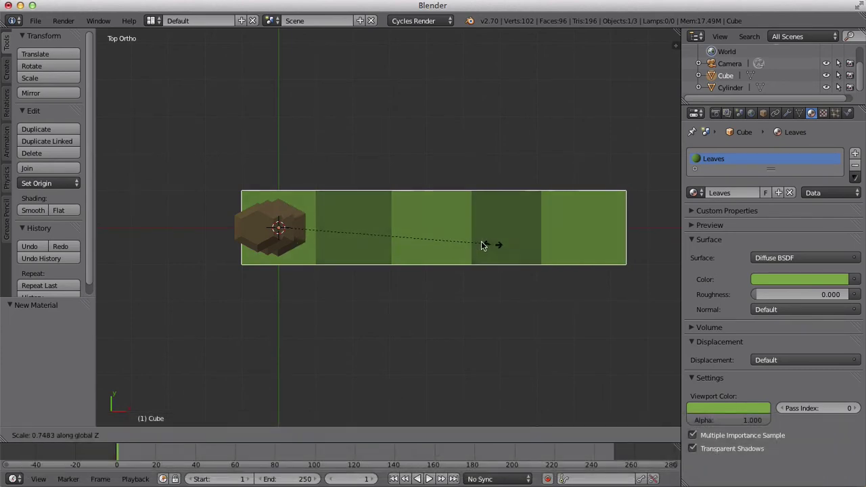
click(479, 246)
key(super+z)
Step: Scale the leaf strip down uniformly to about half size and raise it along Z onto the top of the trunk
key(s)
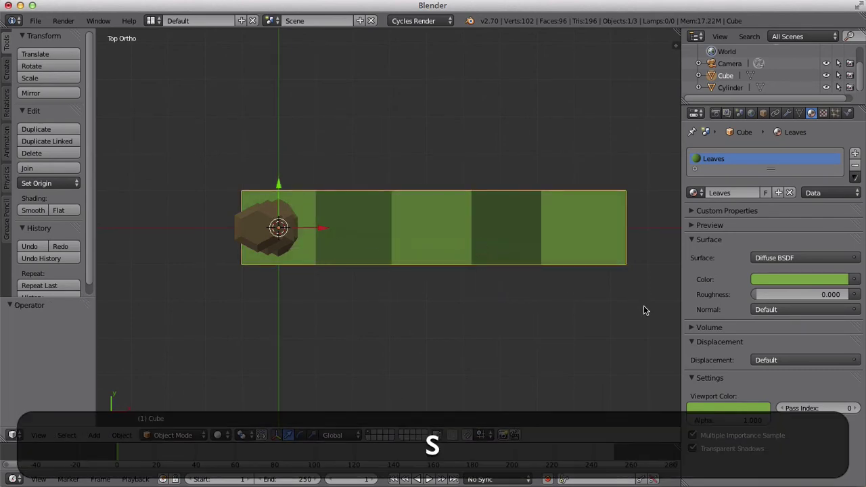
click(472, 258)
middle_drag(303, 202, 289, 161)
drag(243, 209, 193, 35)
click(35, 436)
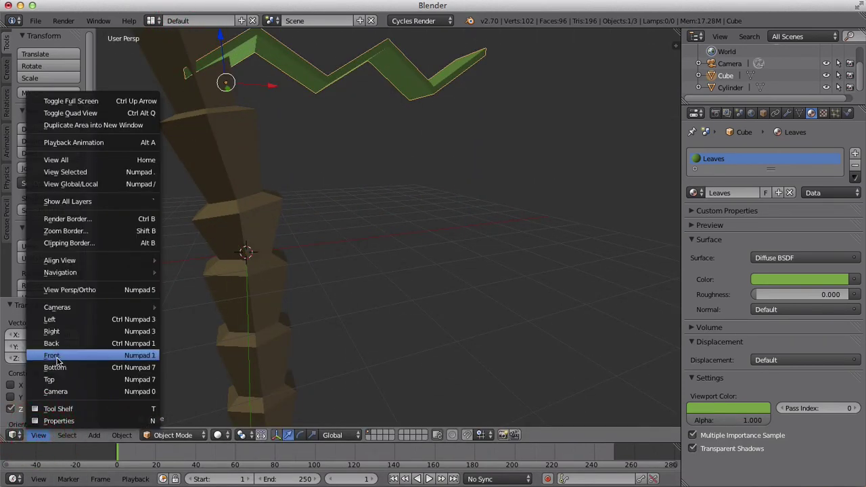
click(56, 304)
drag(248, 67, 247, 412)
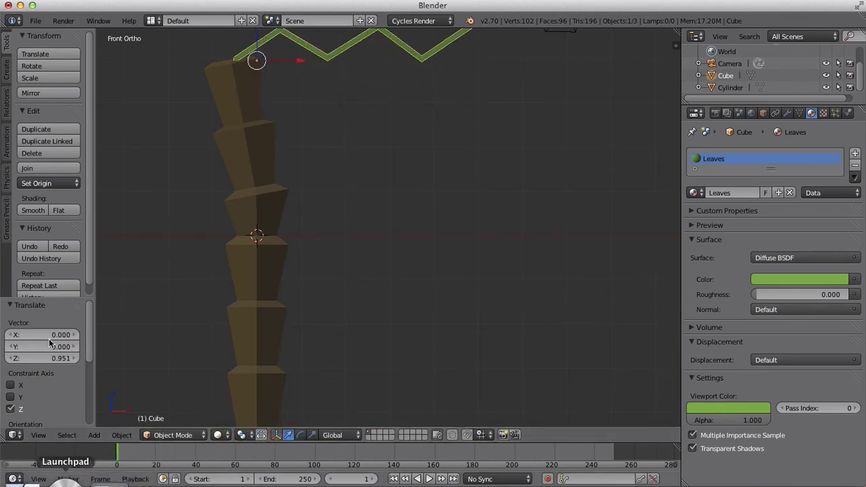
Step: From the top view, duplicate the leaf in place and rotate the copy about 38.5° around the global Z axis
click(41, 435)
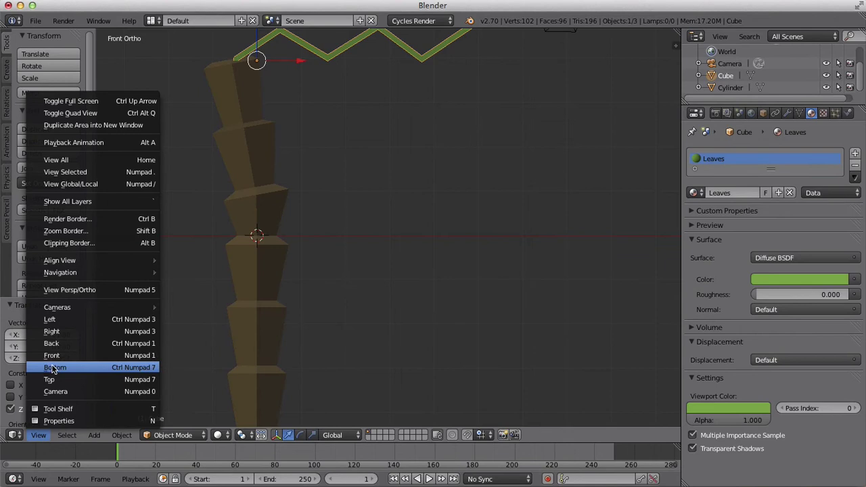
click(50, 380)
scroll(379, 329, down, 4)
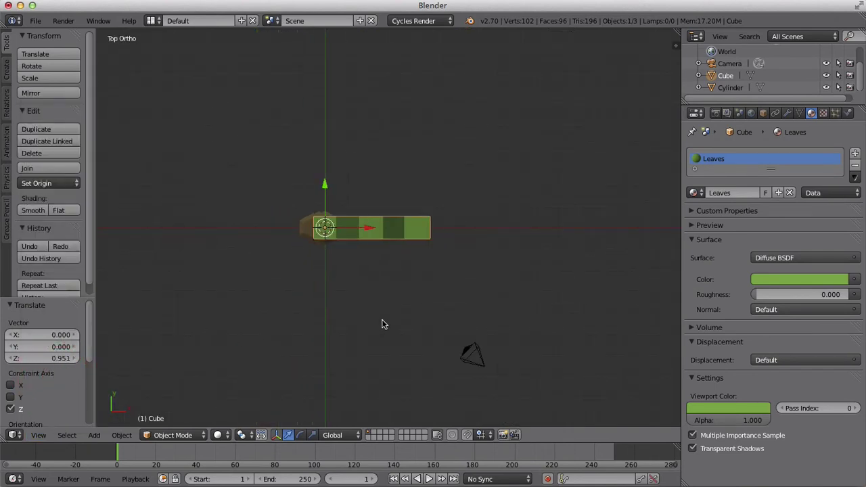
scroll(383, 325, up, 3)
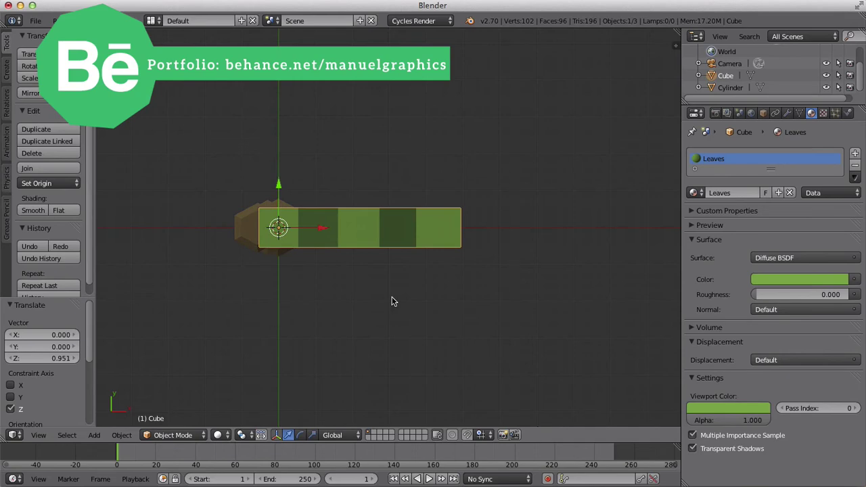
key(shift+d)
right_click(393, 300)
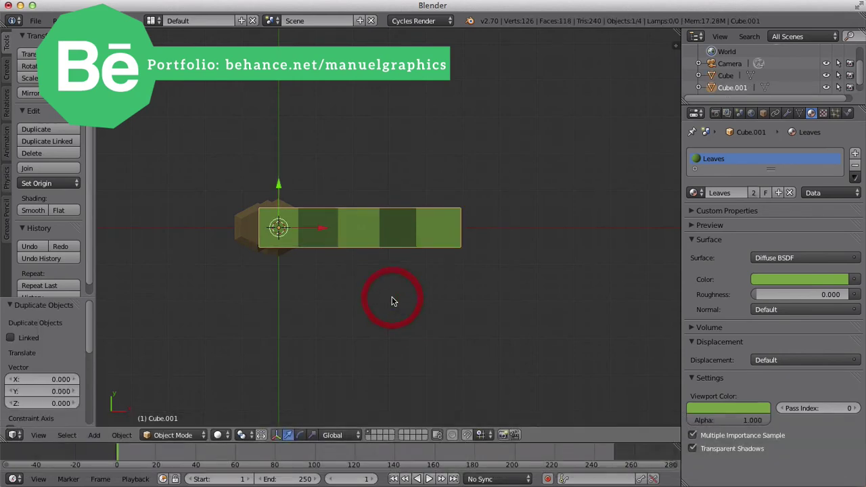
key(r)
key(z)
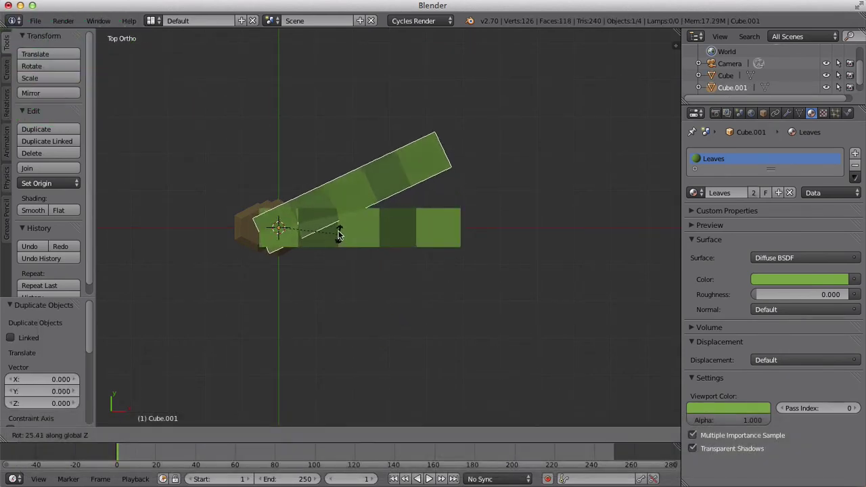
click(334, 229)
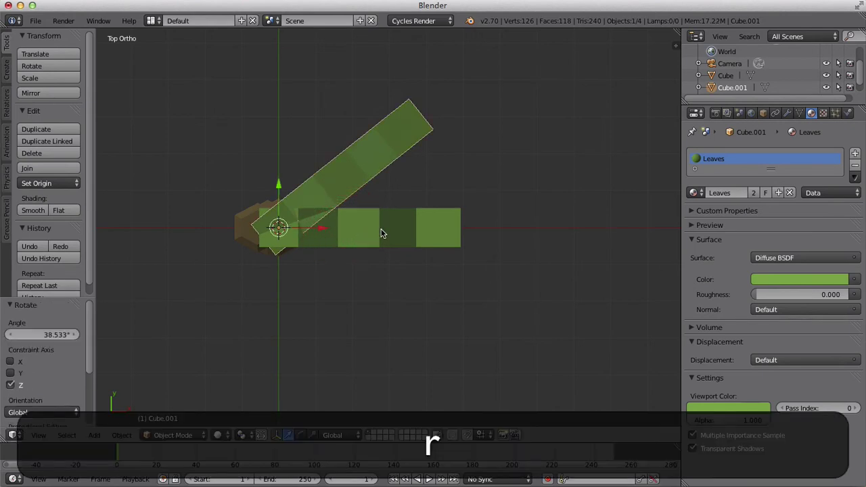
Step: Duplicate the rotated leaf in place and turn the copy further counterclockwise around Z, until it lies close to the Y axis
key(shift+r)
right_click(381, 234)
key(shift+d)
key(shift+r)
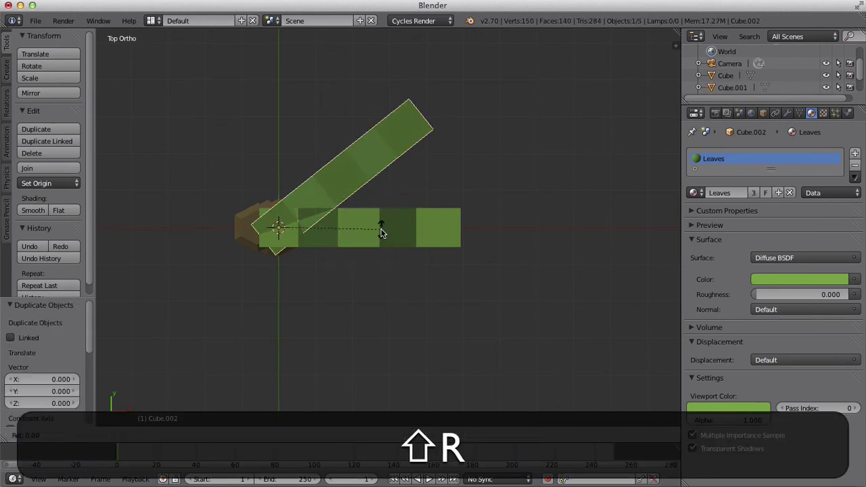
key(z)
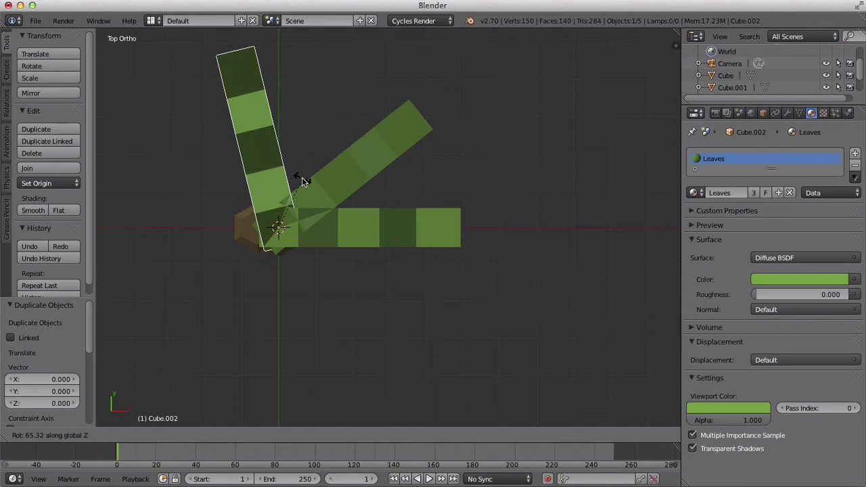
click(329, 187)
Step: Duplicate the newest leaf in place, rotate the copy about 38.6° around Z, and repeat that rotation once
key(shift+d)
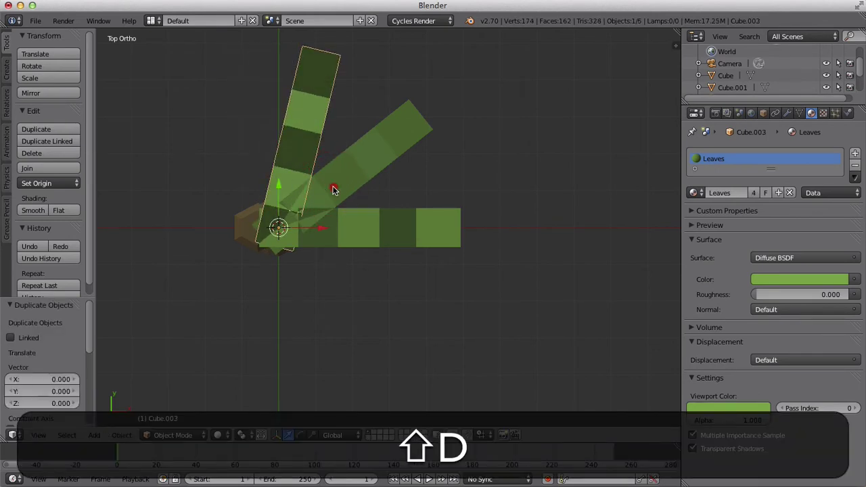
right_click(333, 190)
key(shift+r)
key(z)
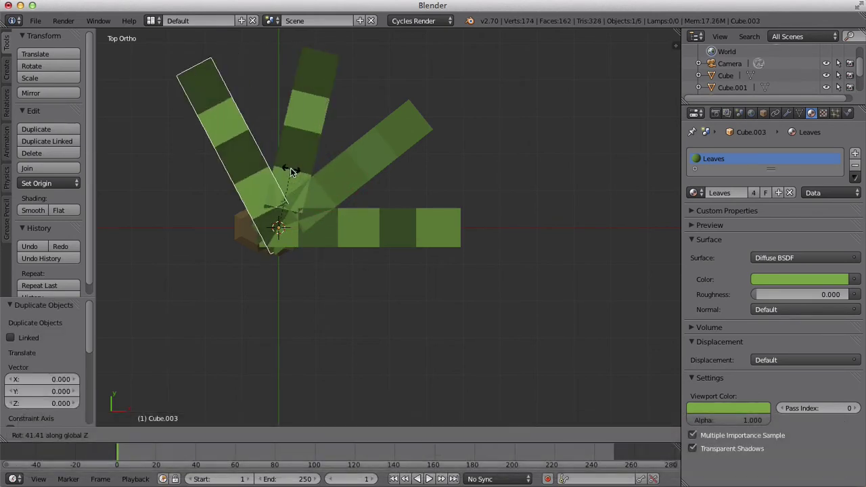
click(291, 171)
key(shift+r)
Step: Duplicate the last leaf in place and rotate the copy about 47.6° around the global Z axis
key(shift+d)
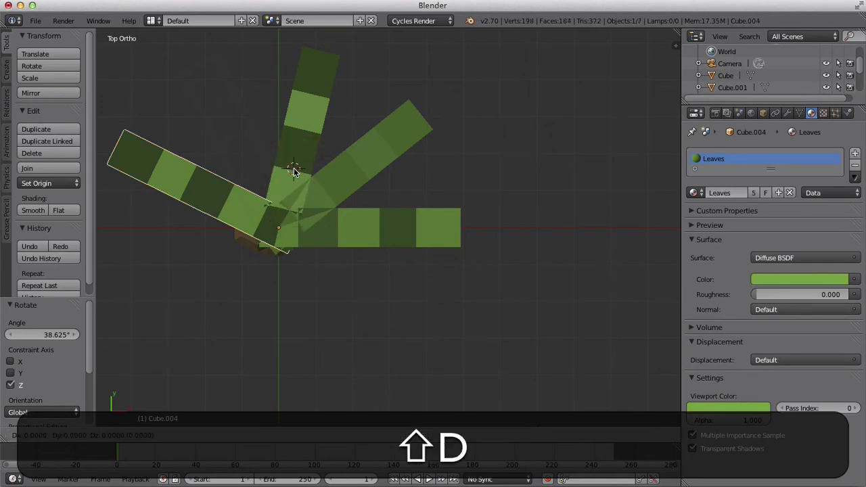
right_click(293, 171)
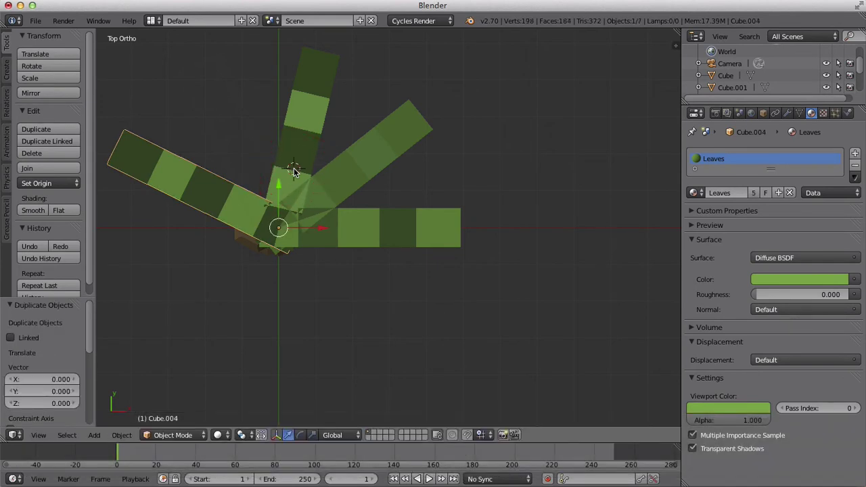
key(r)
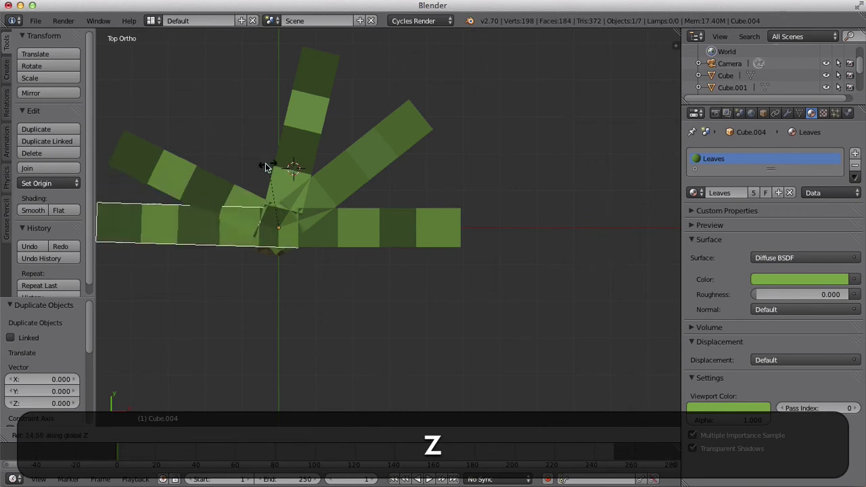
click(233, 161)
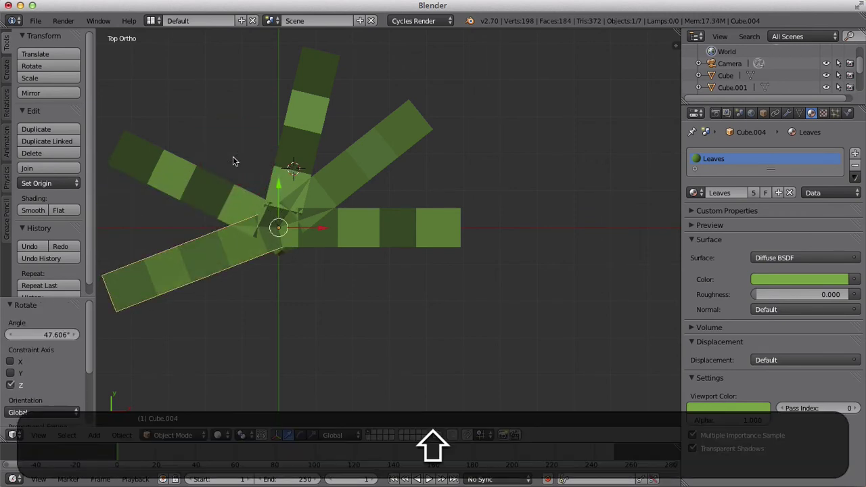
Step: Add another in-place copy of the latest leaf and rotate it about 47.5° around the global Z axis
key(shift+d)
right_click(233, 161)
key(r)
key(z)
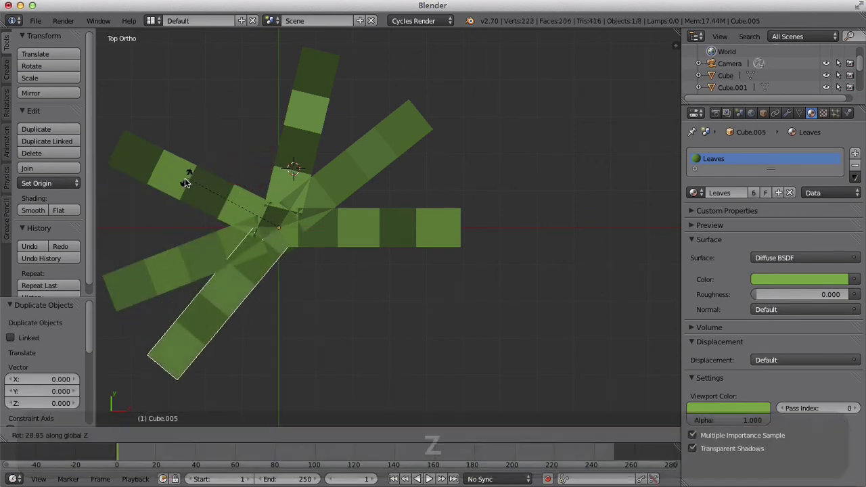
click(176, 214)
Step: Duplicate the latest leaf in place and rotate the copy about 51° around the global Z axis
key(shift+d)
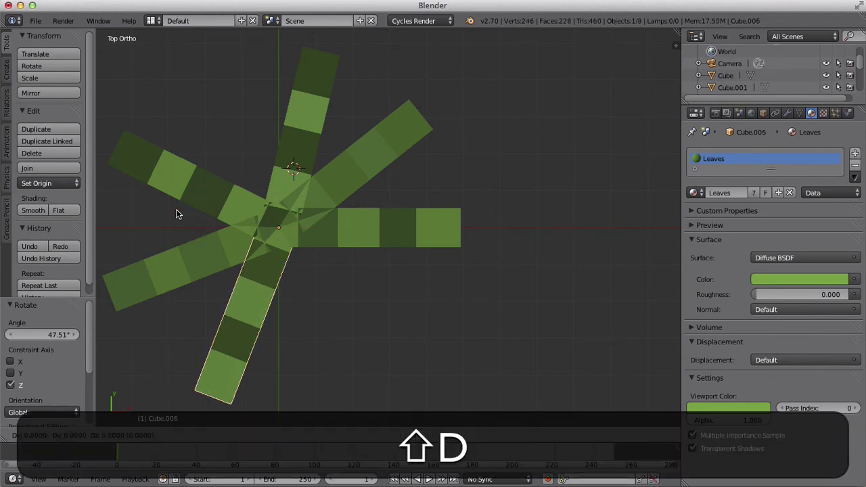
right_click(177, 211)
key(r)
key(z)
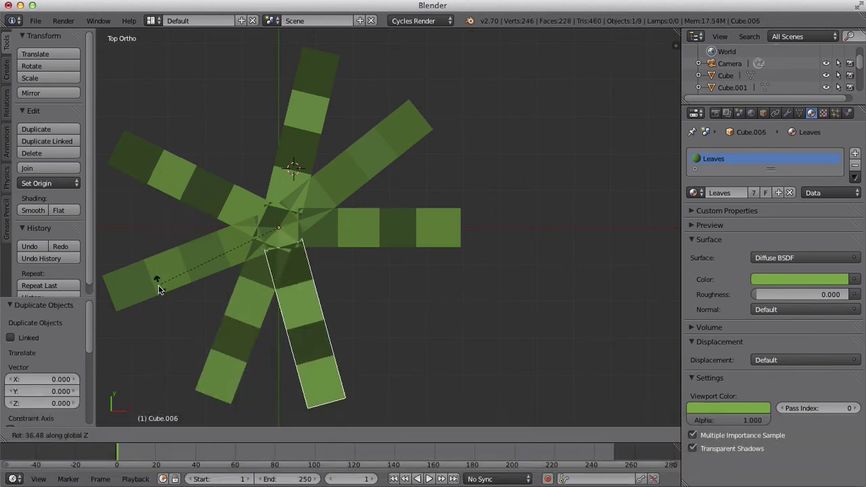
click(173, 315)
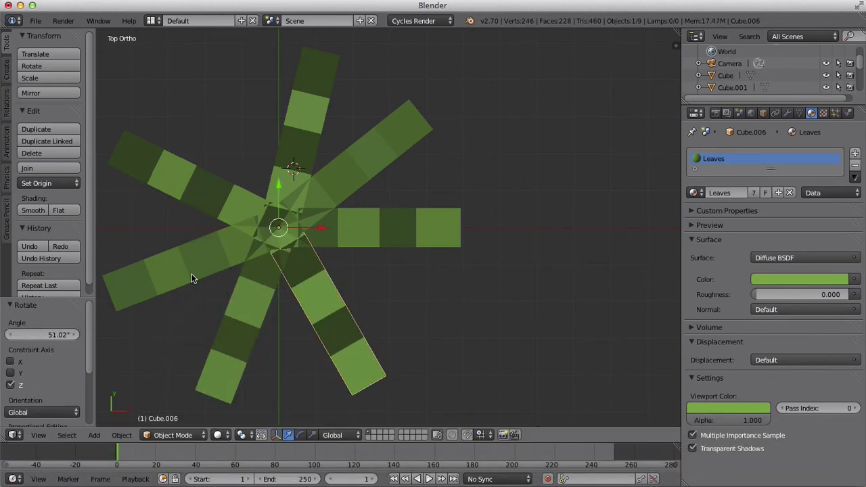
Step: Duplicate the leaf beside the gap in the crown in place and rotate the copy about -34.9° around Z to fill the gap
right_click(188, 197)
key(shift+d)
right_click(186, 193)
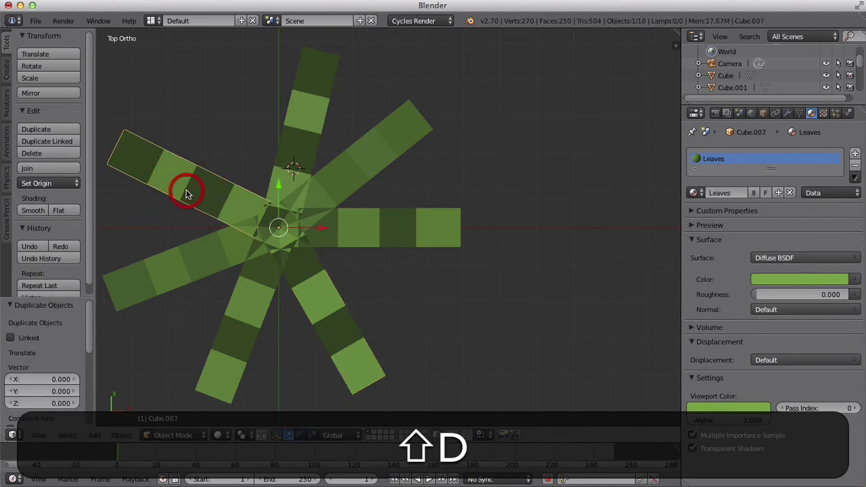
key(r)
key(z)
click(237, 163)
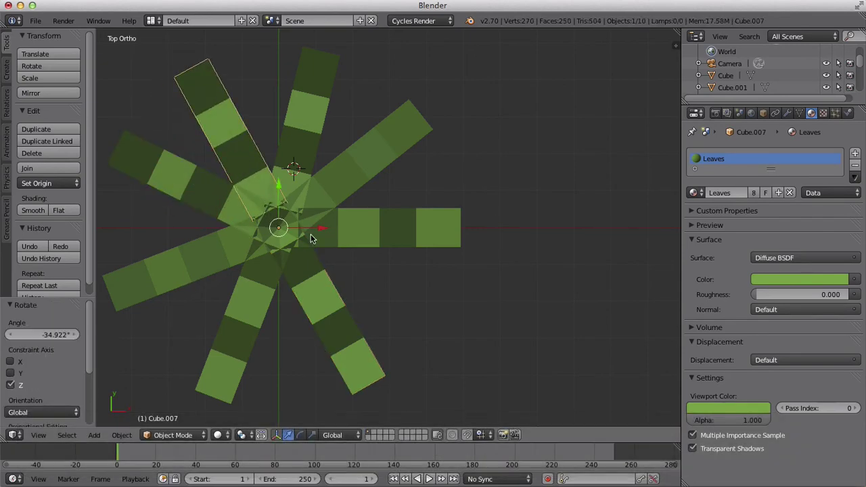
Step: Select all eight leaves of the palm crown together, leaving the trunk unselected
middle_drag(313, 237, 468, 170)
scroll(352, 183, down, 5)
scroll(402, 167, up, 4)
scroll(402, 168, down, 5)
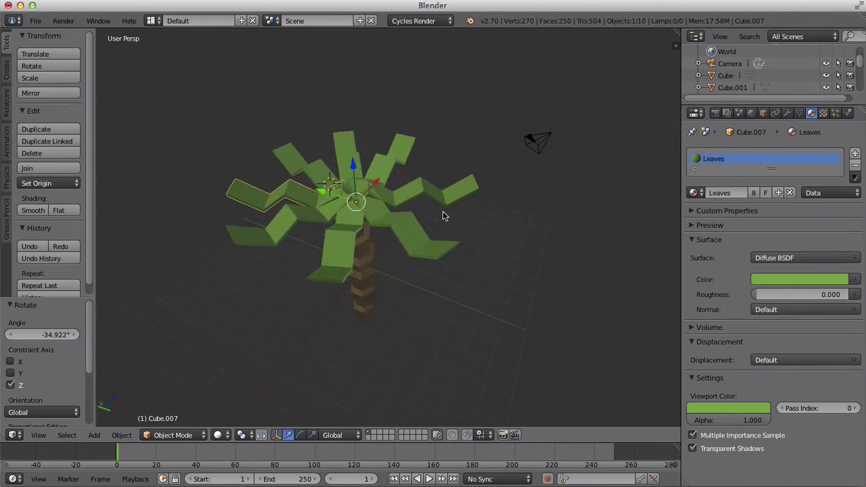
click(41, 435)
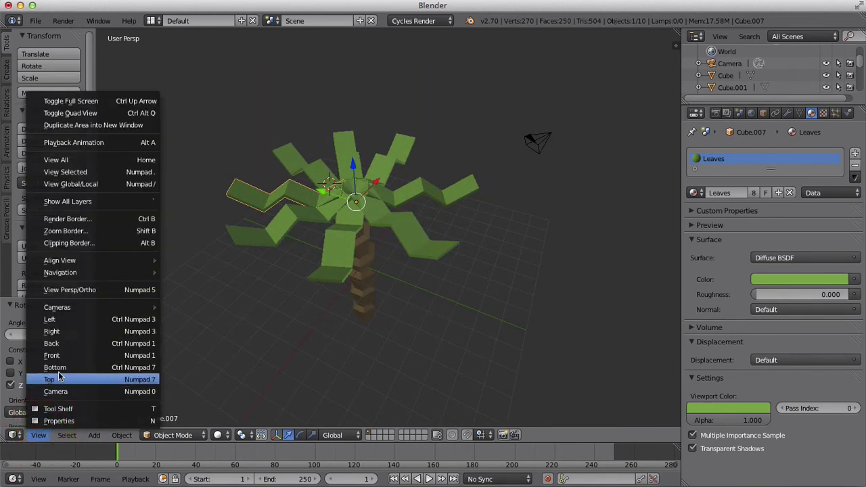
click(79, 357)
key(KP_1)
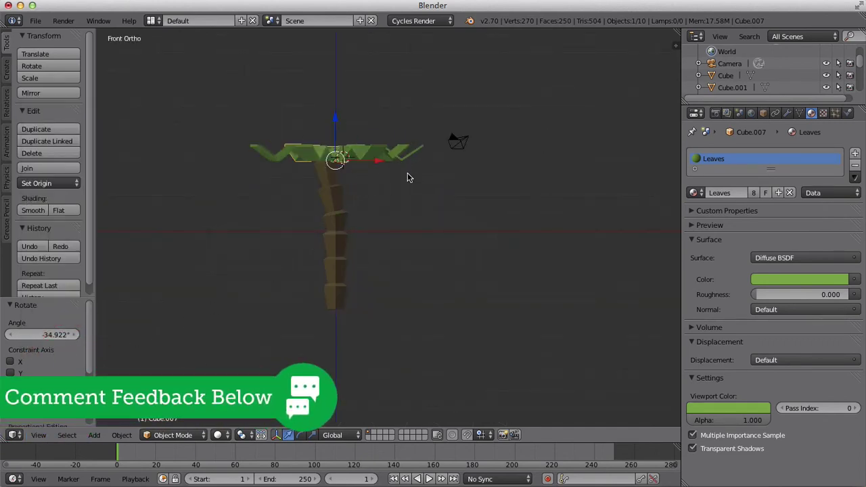
middle_drag(395, 186, 325, 314)
shift+right_click(406, 201)
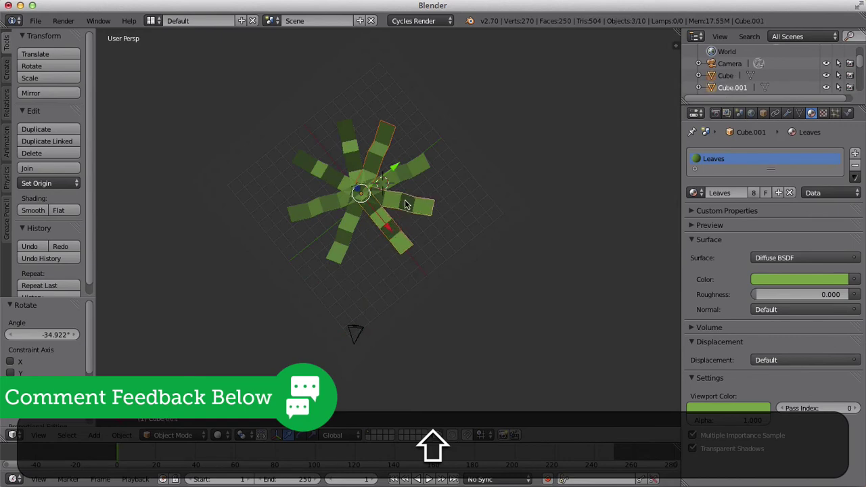
shift+right_click(377, 166)
shift+right_click(310, 170)
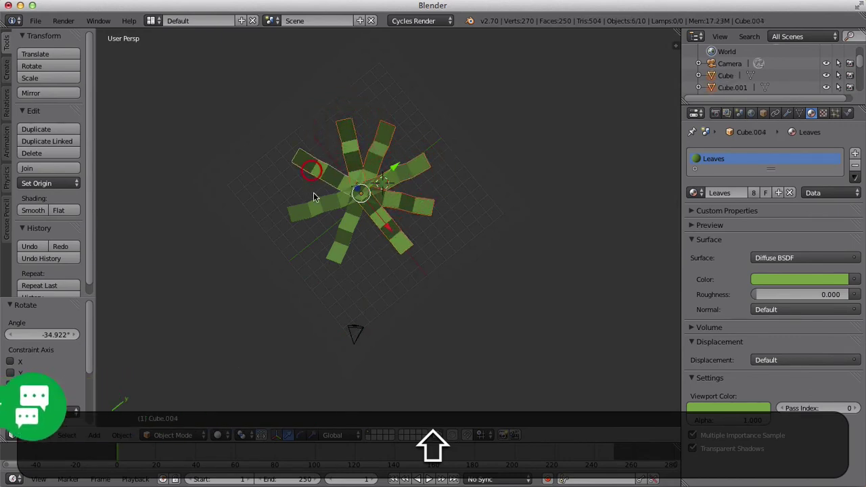
shift+right_click(314, 201)
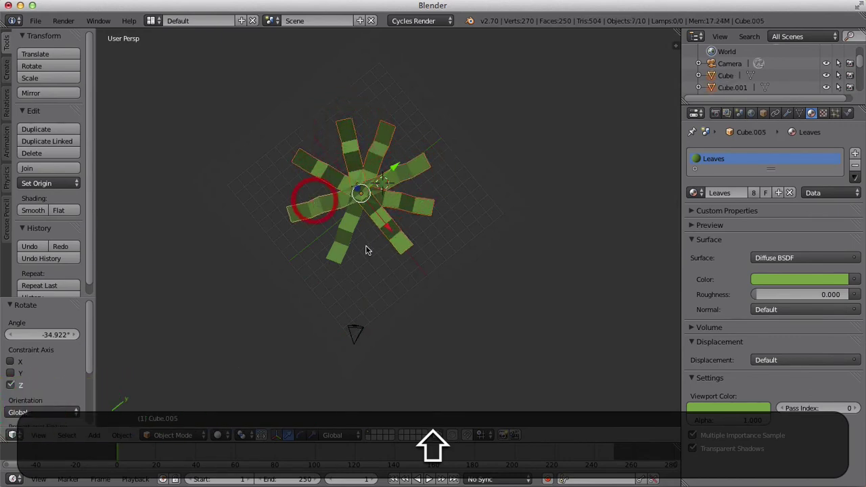
Step: From the front view, tilt the selected leaves about -17° around the global Y axis
click(37, 436)
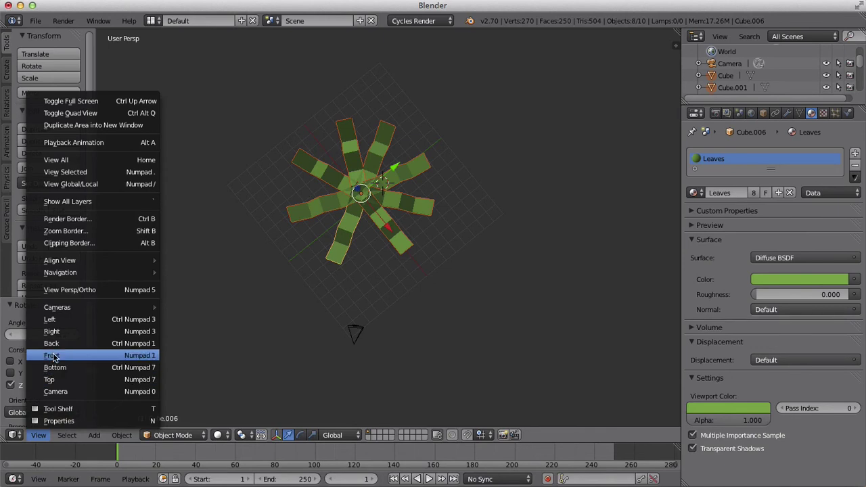
click(53, 356)
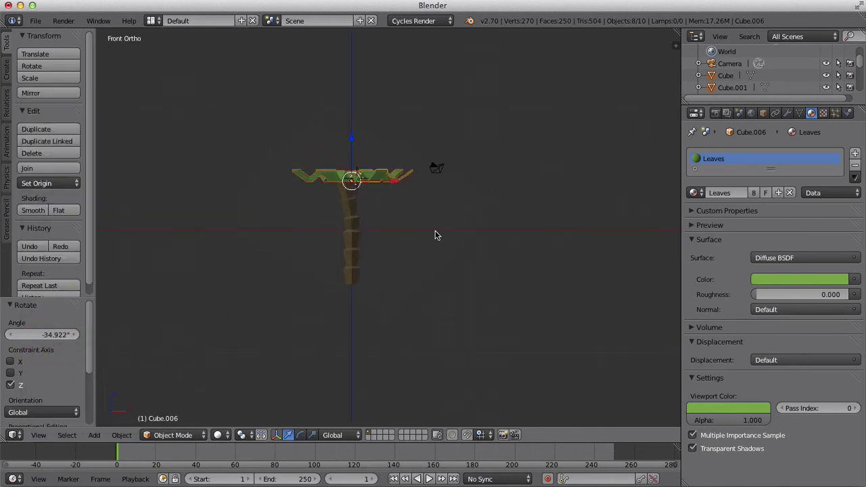
key(r)
key(x)
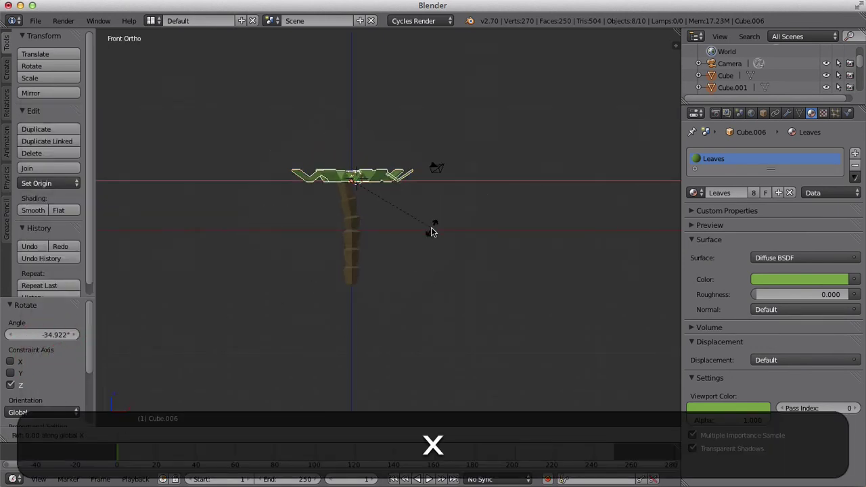
key(y)
click(436, 202)
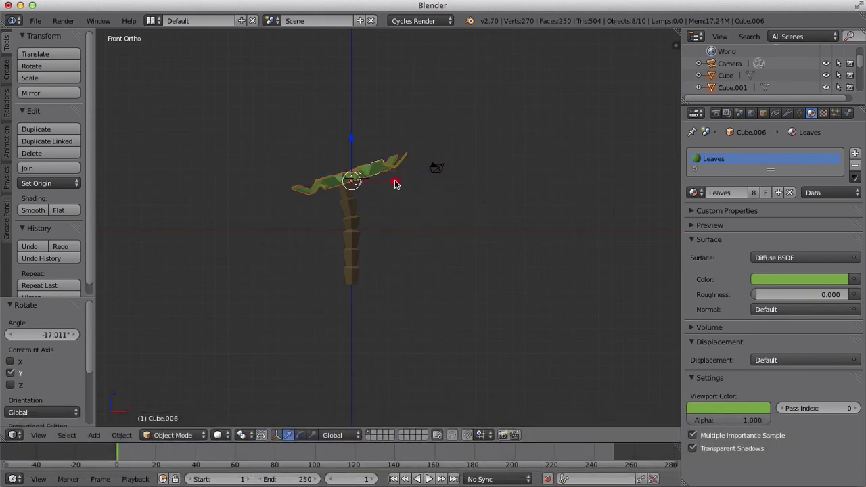
Step: Move the tilted crown about -1.07 along X and about -0.1 along Z to seat it on the bent trunk's tip
drag(396, 185, 383, 183)
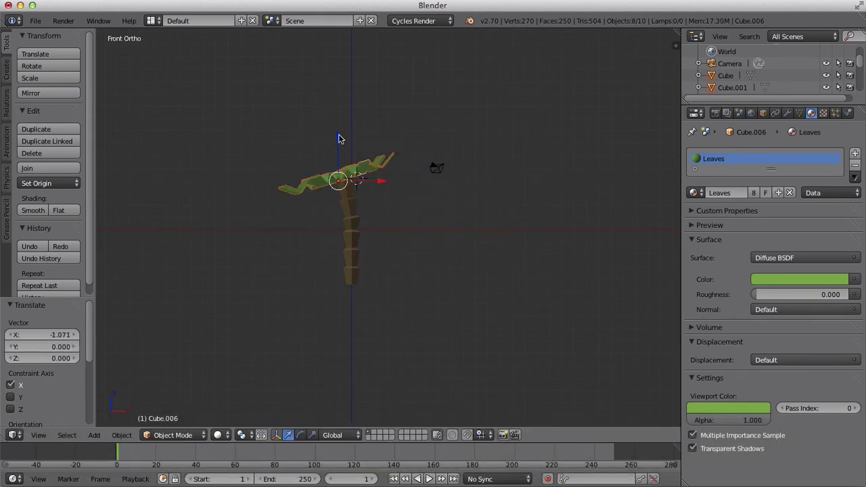
drag(340, 138, 334, 132)
middle_drag(404, 243, 409, 302)
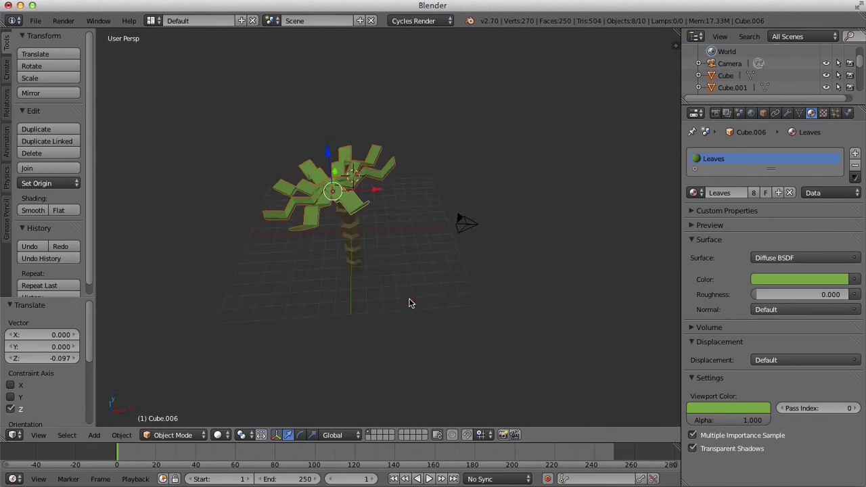
Step: Flip the selected leaf crown by rotating it 90° around the global X axis twice
key(r)
key(x)
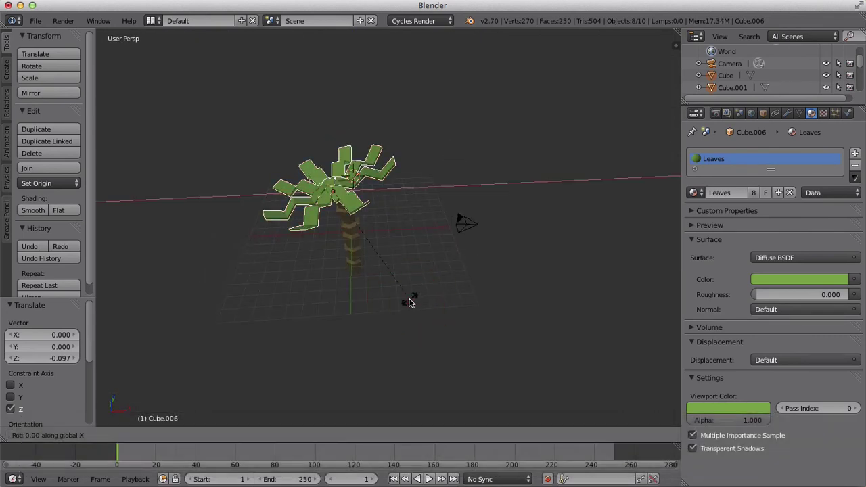
key(0)
click(410, 303)
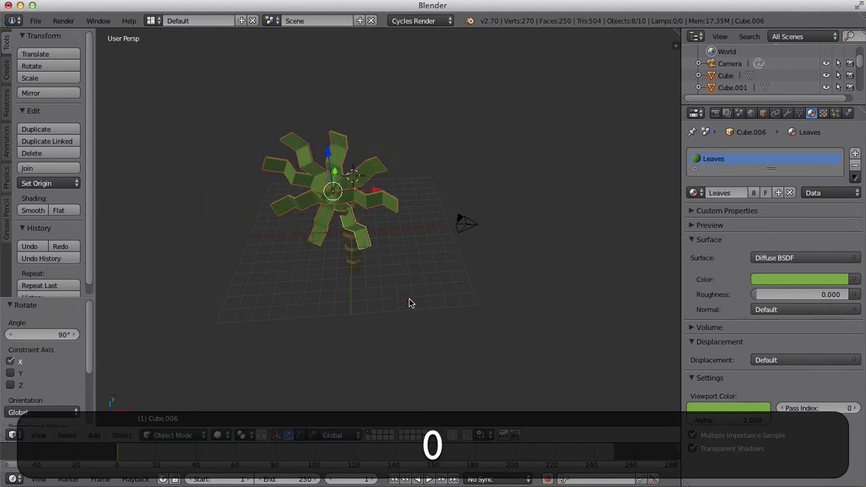
key(r)
key(x)
key(9)
key(0)
key(Return)
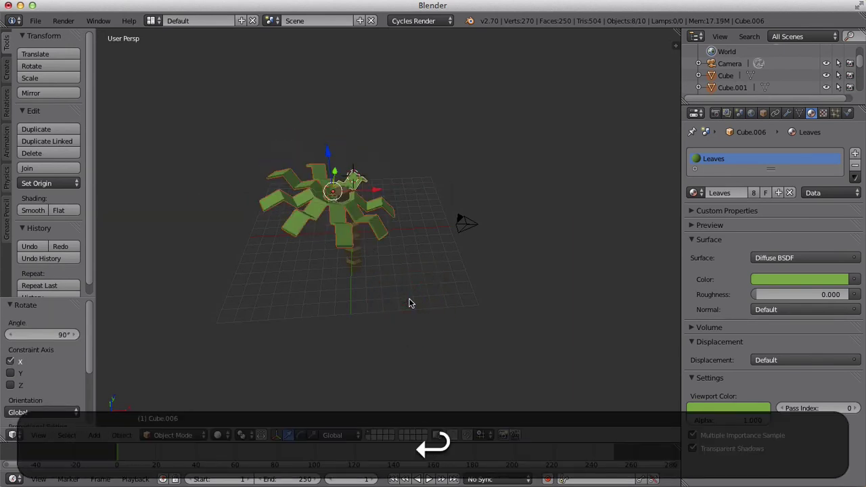
Step: Move the flipped crown about 0.65 along X and about 0.34 along Z toward the trunk's tip
key(g)
key(x)
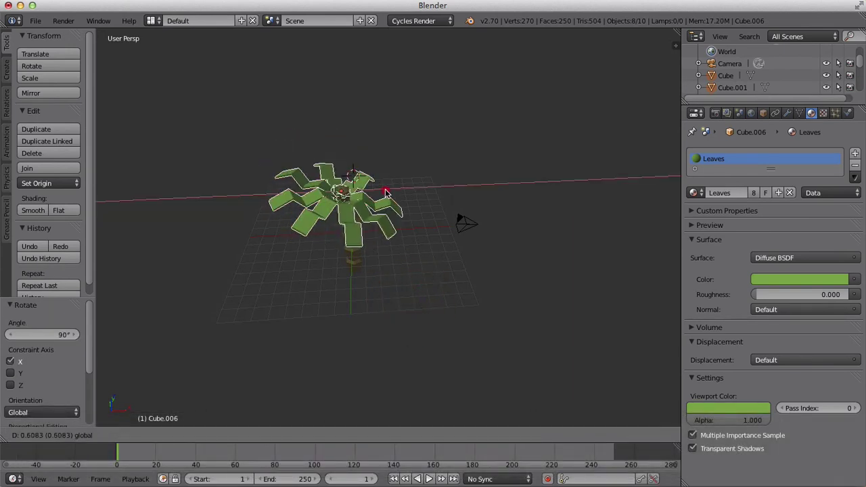
click(384, 189)
key(g)
key(z)
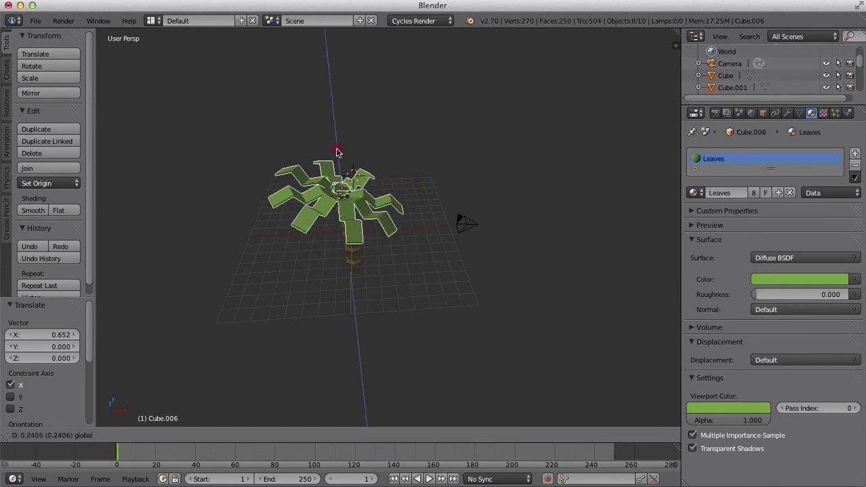
click(338, 150)
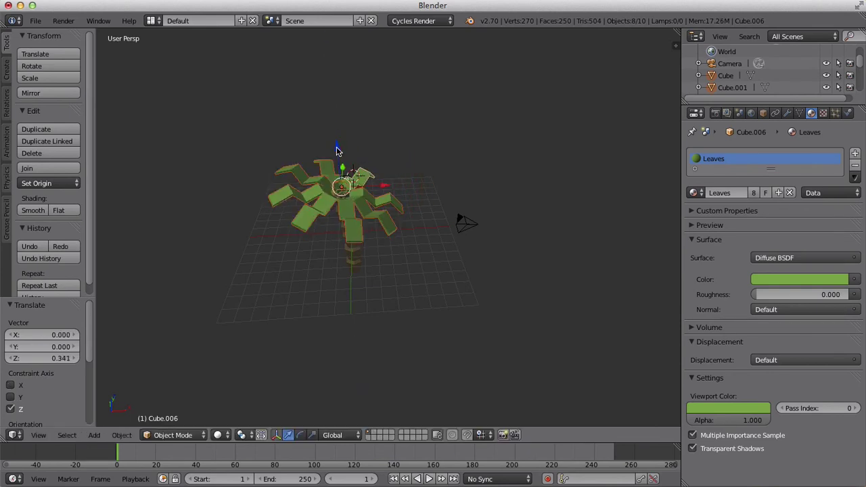
Step: From the front view, tilt the eight-leaf crown about -38.7° around the global Y axis
click(38, 436)
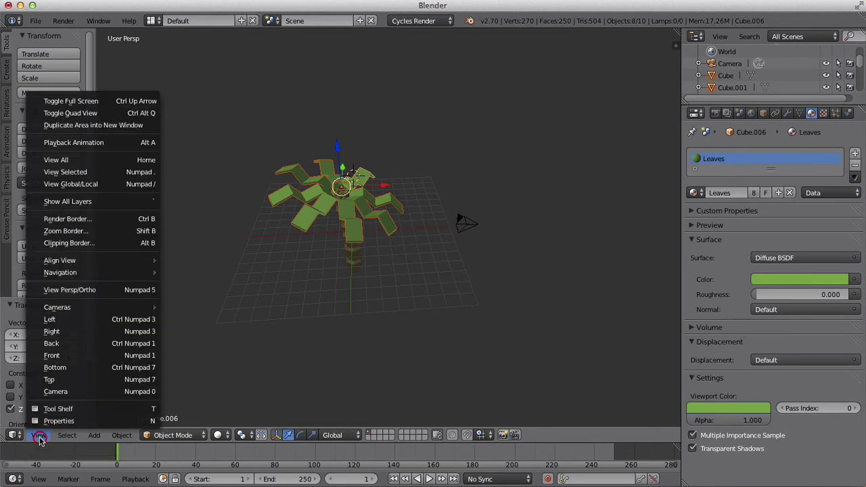
click(38, 355)
key(r)
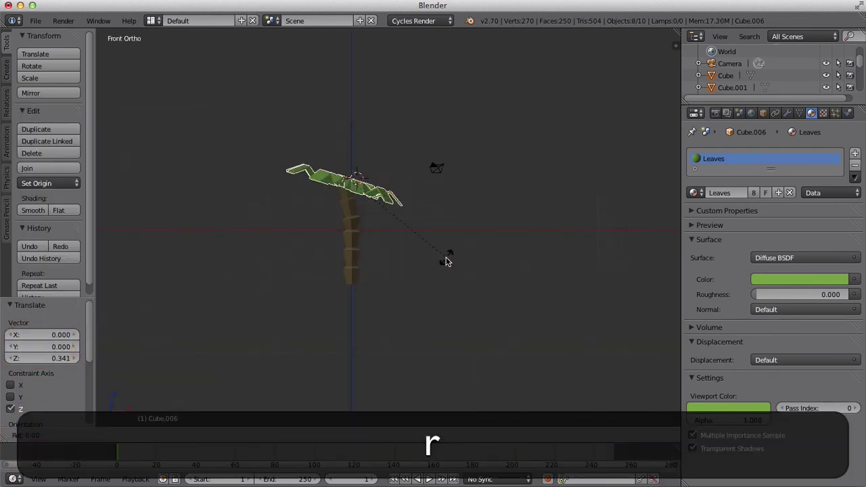
key(y)
click(423, 176)
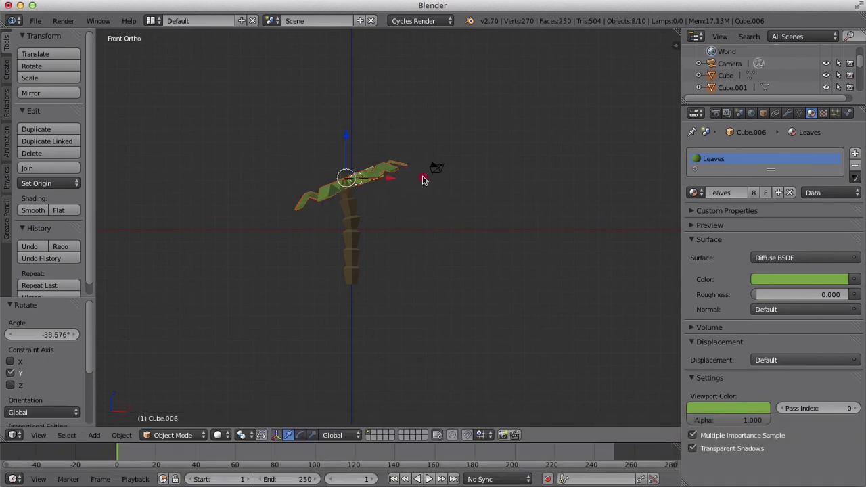
Step: Center the crown over the trunk's tip by moving it about -0.83 and about 0.64 along X, and return to the front view
key(g)
key(x)
click(383, 181)
middle_drag(383, 182, 426, 333)
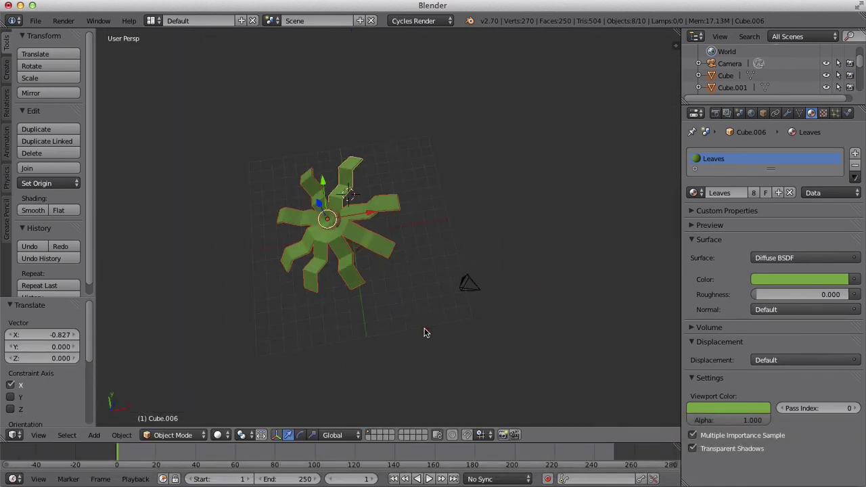
key(g)
key(x)
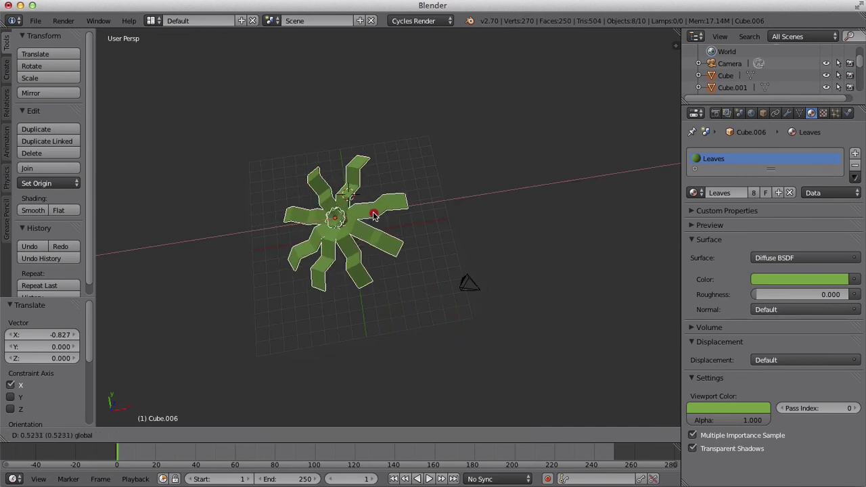
click(377, 217)
middle_drag(377, 217, 429, 219)
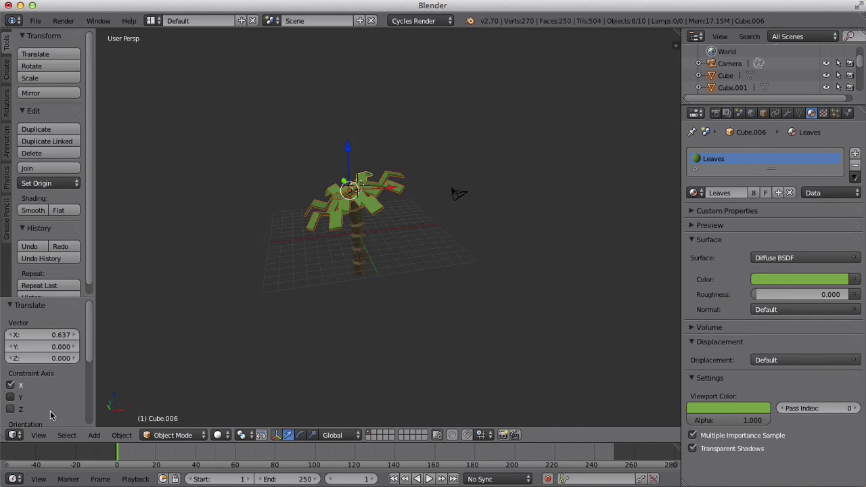
click(38, 435)
click(54, 356)
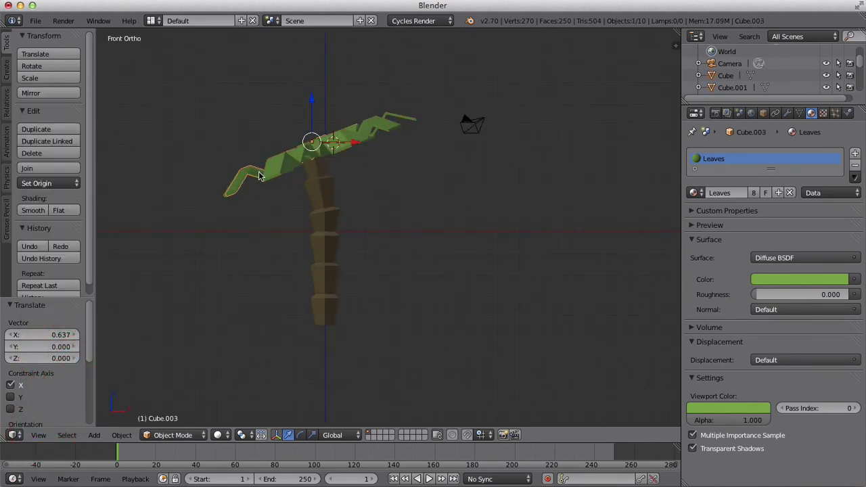
key(r)
key(x)
click(262, 162)
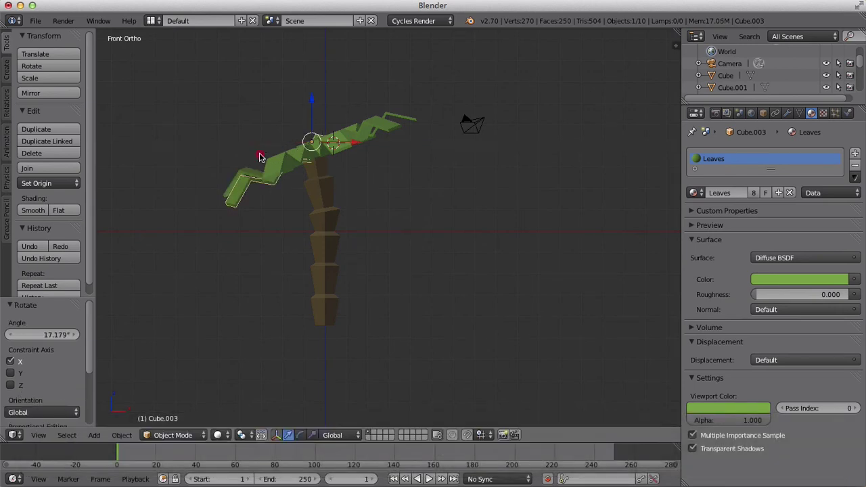
key(super+z)
Step: Rotate the selected outer leaf on the crown's drooping side about 13.7° and the shorter front leaf beside it about -12.6° around Y
key(r)
key(y)
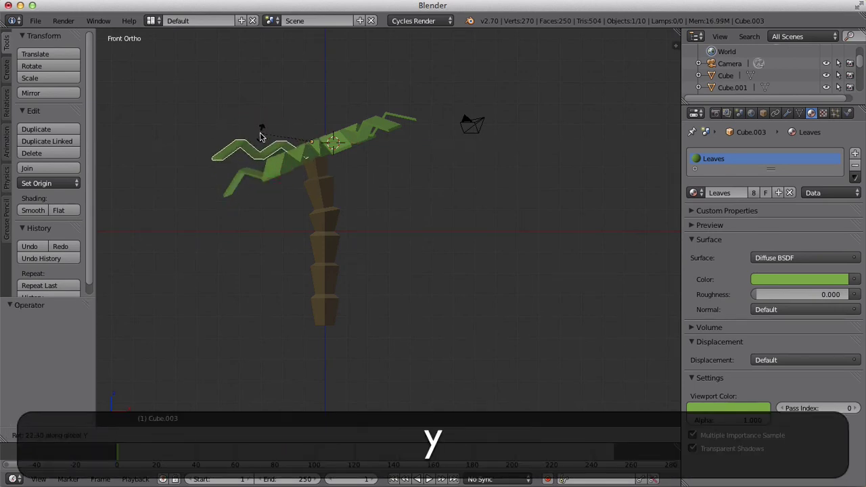
click(263, 145)
right_click(280, 170)
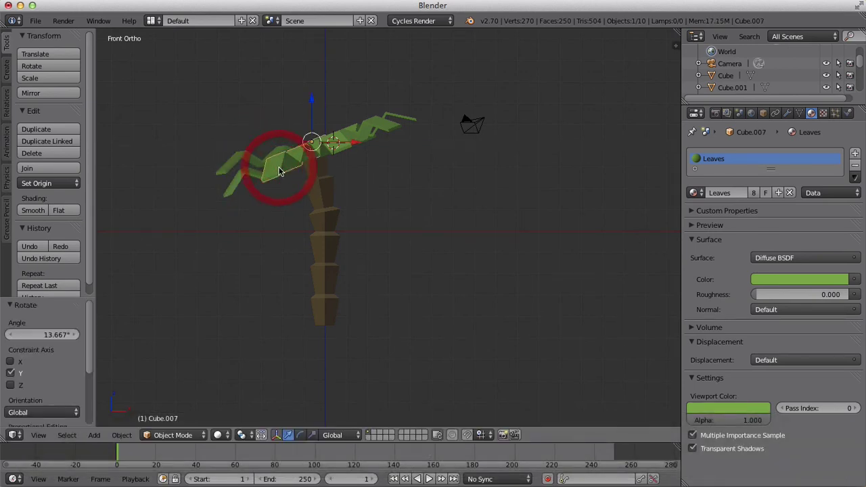
key(r)
key(y)
click(285, 181)
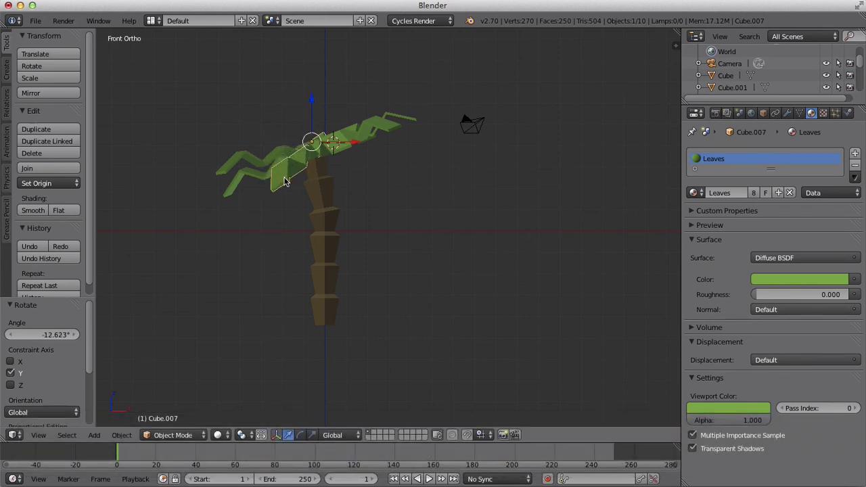
key(r)
click(342, 160)
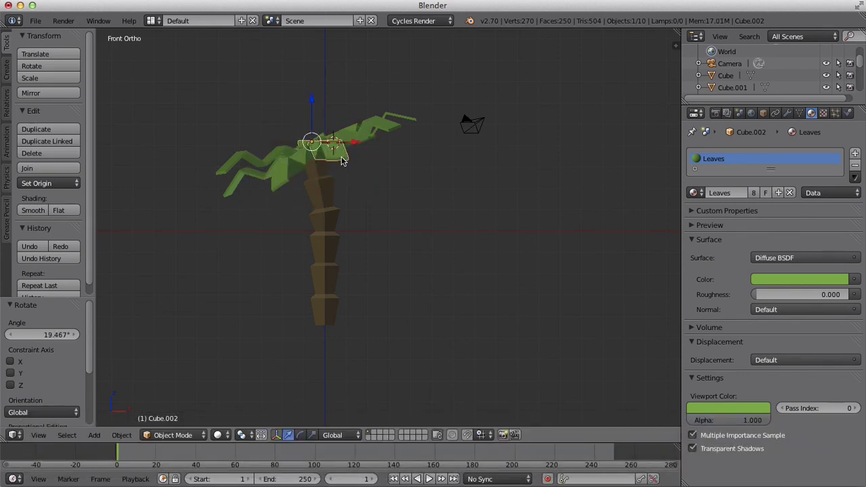
key(super+z)
Step: Rotate the foreshortened leaf just above the trunk's tip about -16.6° around the global Y axis
key(r)
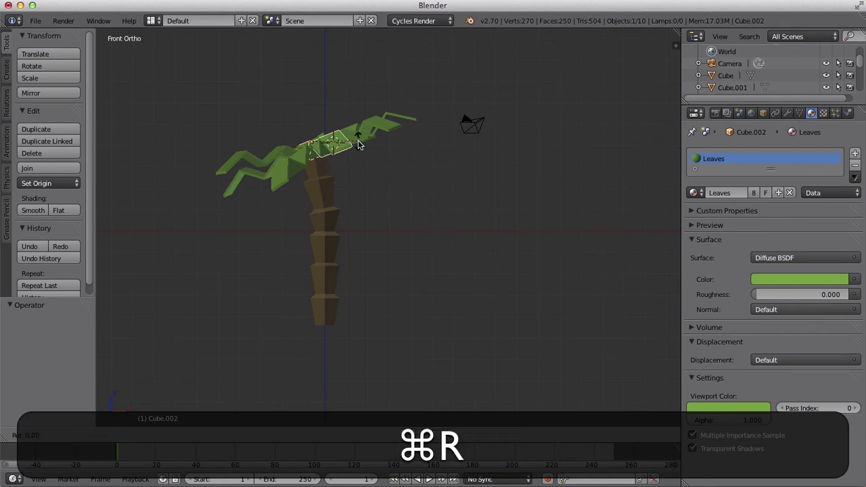
key(y)
click(354, 132)
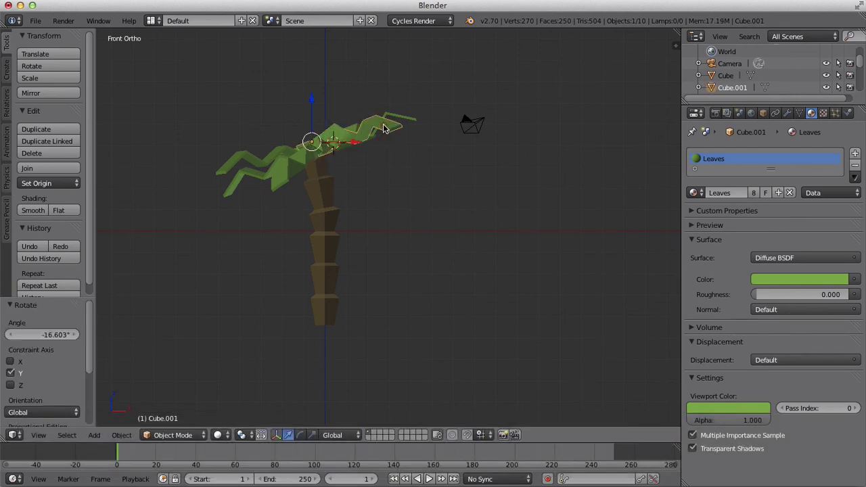
Step: On the crown's raised side, rotate the lower leaf about 13.2° and the uppermost leaf about -7.2° around X
key(r)
key(x)
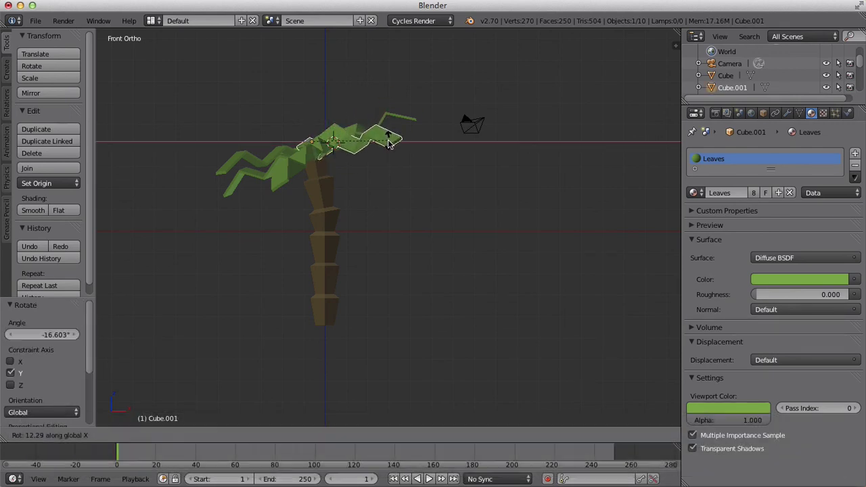
click(396, 137)
right_click(397, 111)
key(r)
key(x)
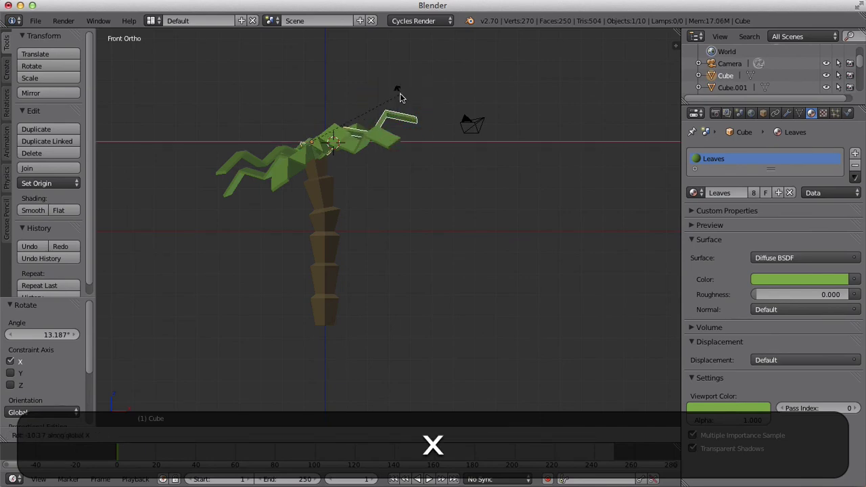
click(407, 128)
Step: Select all eight leaves with the trunk as the active object and join them into one palm tree object
middle_drag(406, 129, 437, 205)
scroll(437, 196, down, 3)
scroll(433, 183, up, 3)
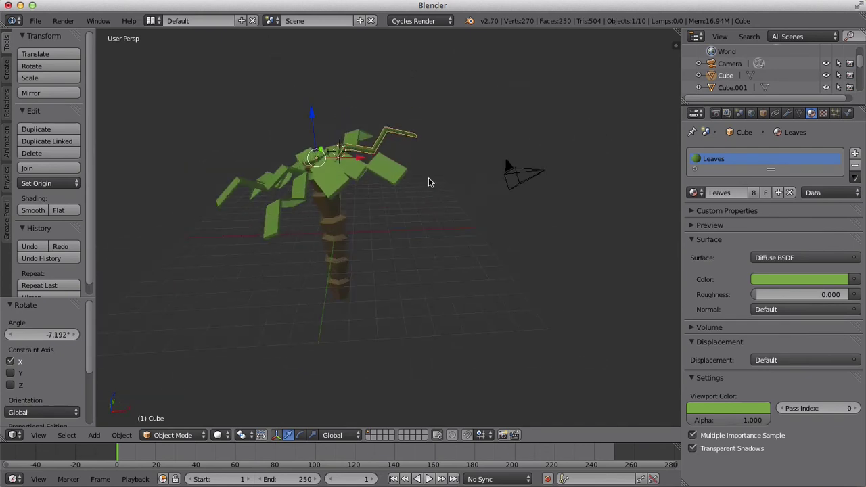
shift+right_click(368, 176)
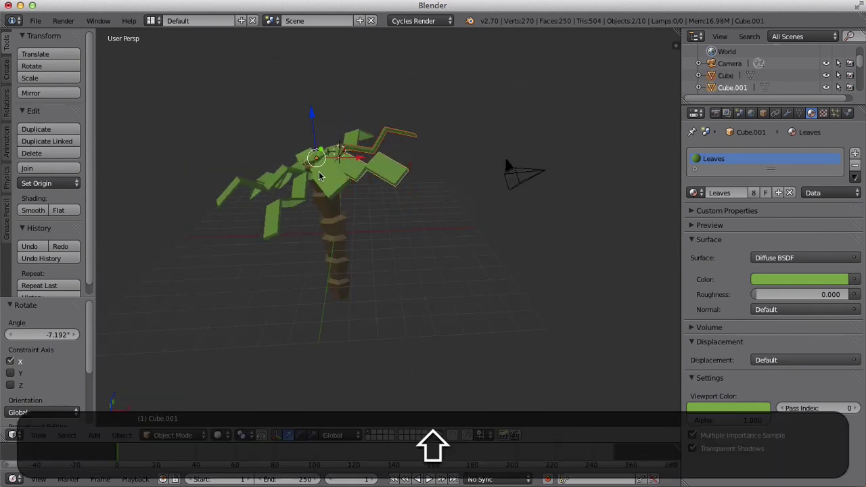
middle_drag(378, 190, 471, 286)
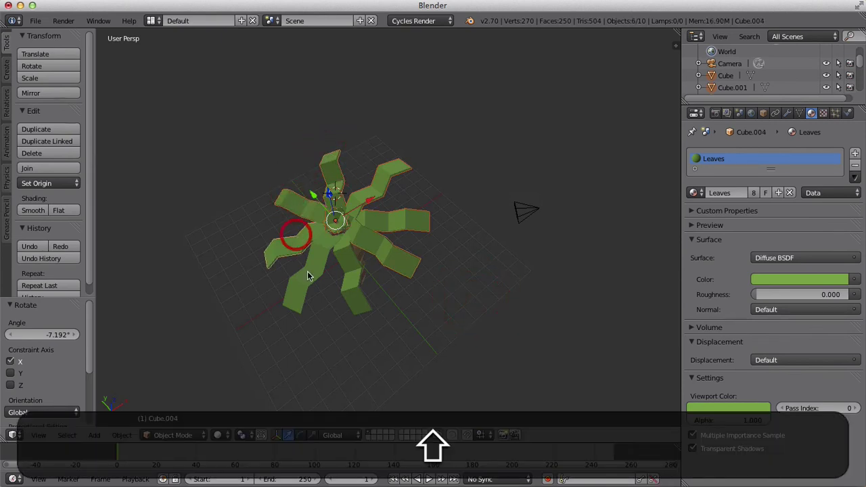
middle_drag(342, 285, 354, 241)
shift+right_click(352, 232)
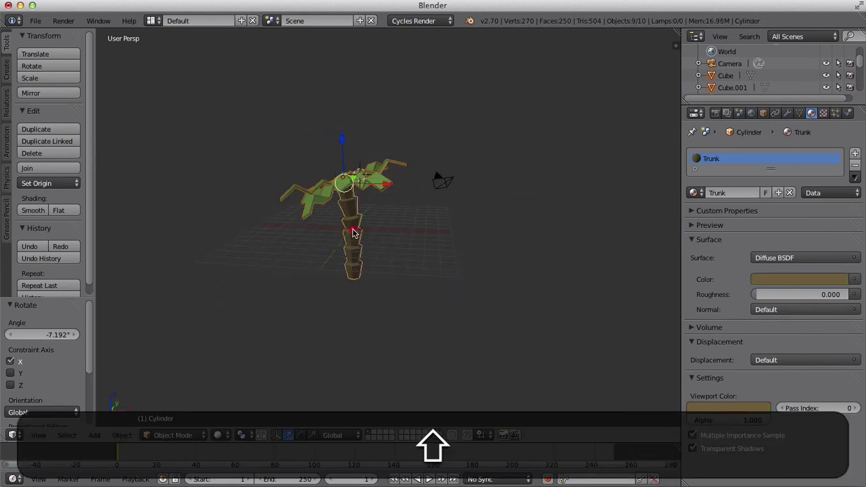
click(26, 168)
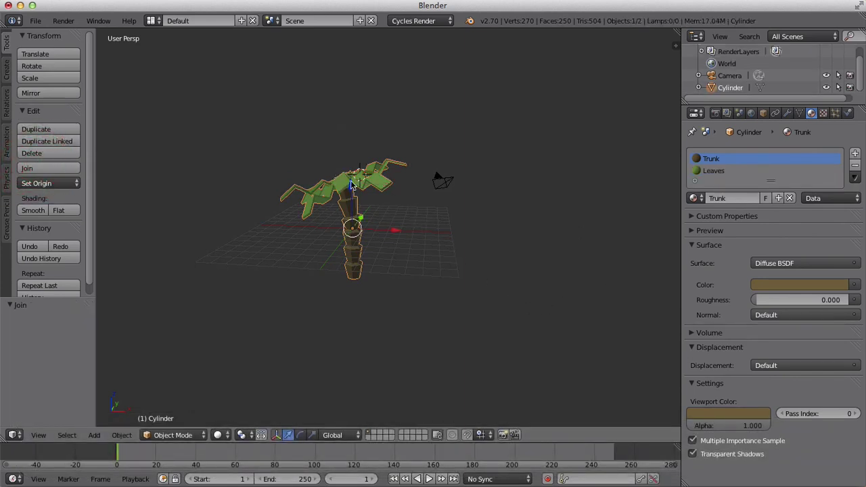
Step: Raise the joined palm tree about 4.25 along Z so its base stands on the grid floor
drag(352, 187, 353, 129)
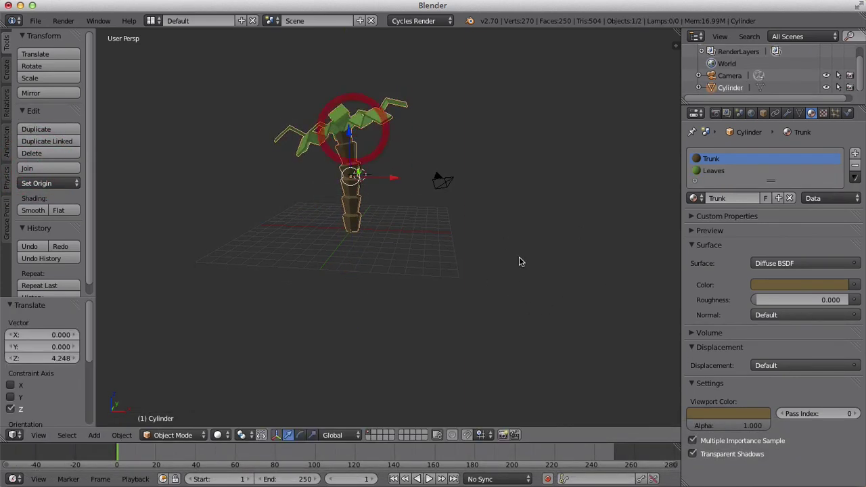
middle_drag(520, 262, 587, 285)
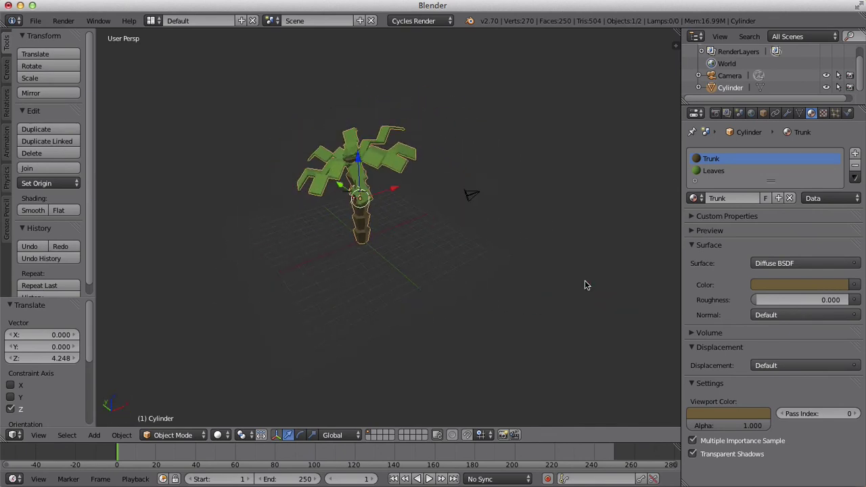
scroll(582, 270, up, 3)
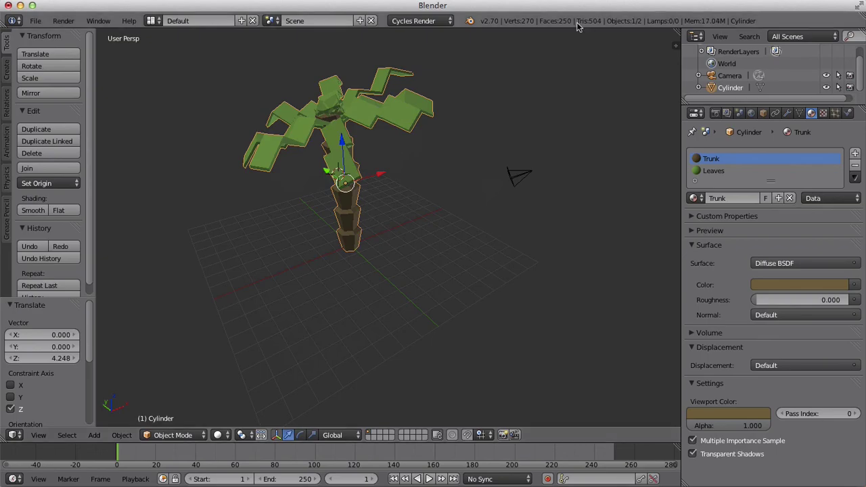